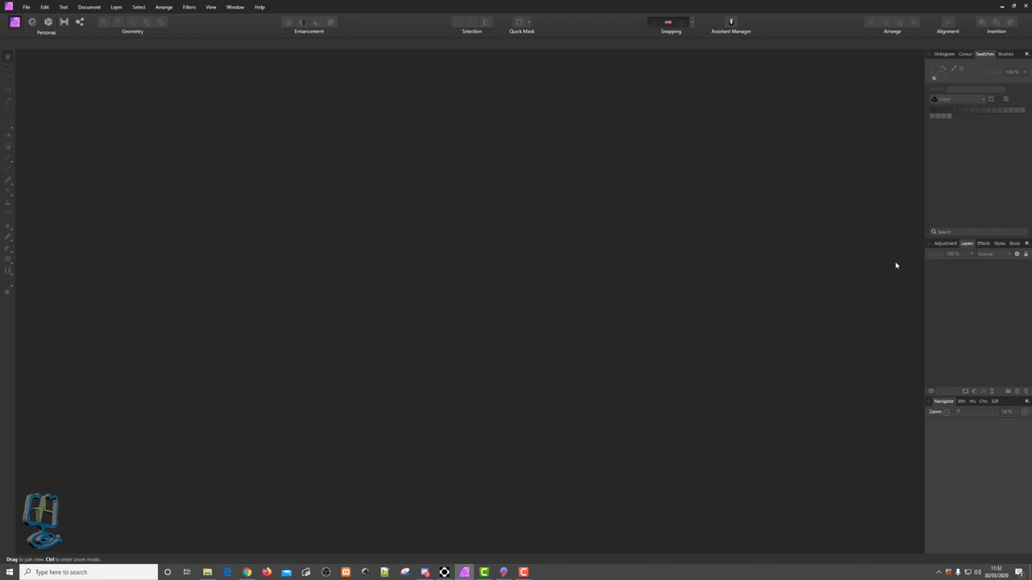
Check the Stock panel's photo sources, keep Unsplash, then return to the Layers panel.
click(1014, 243)
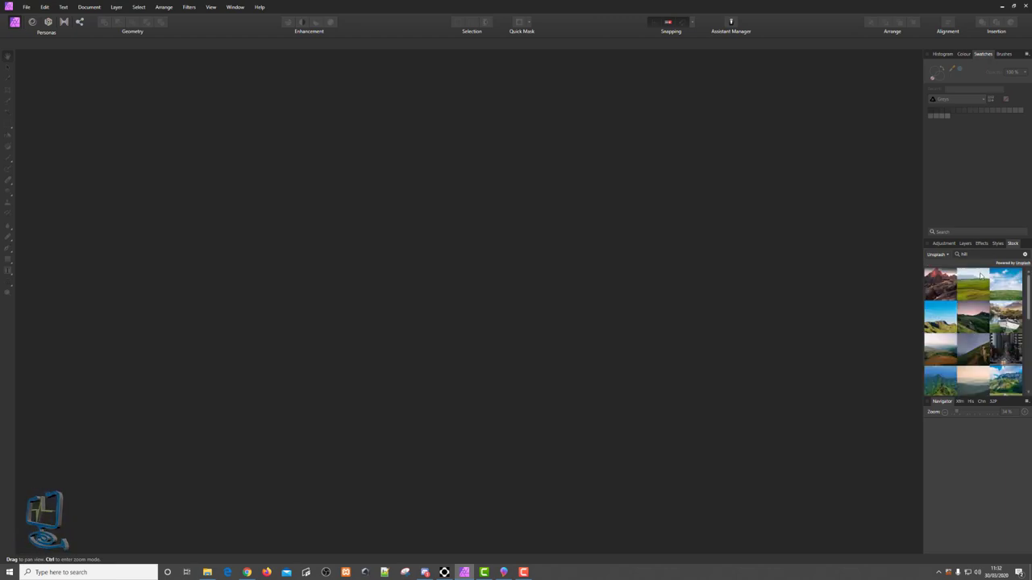
click(937, 254)
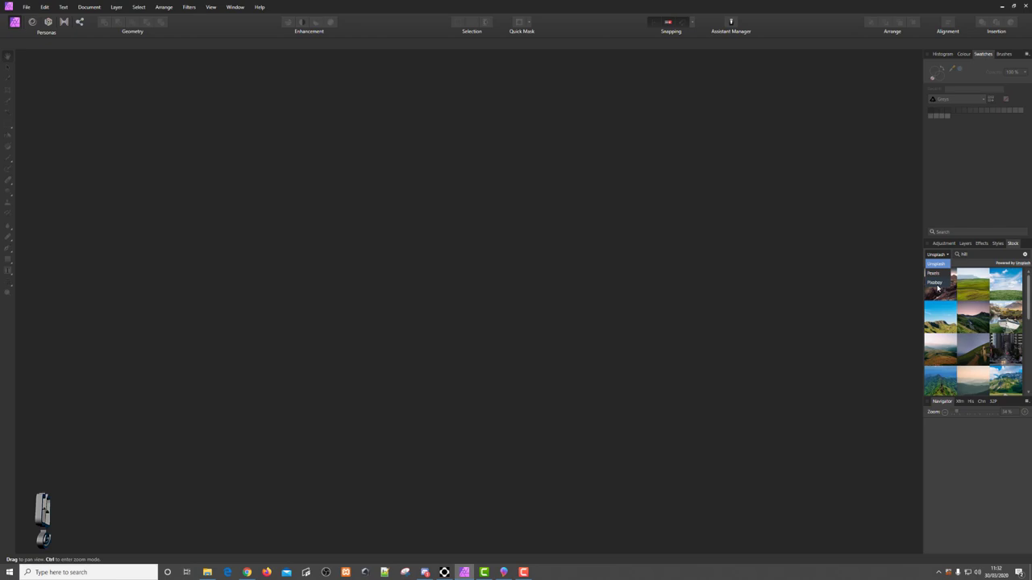
click(937, 264)
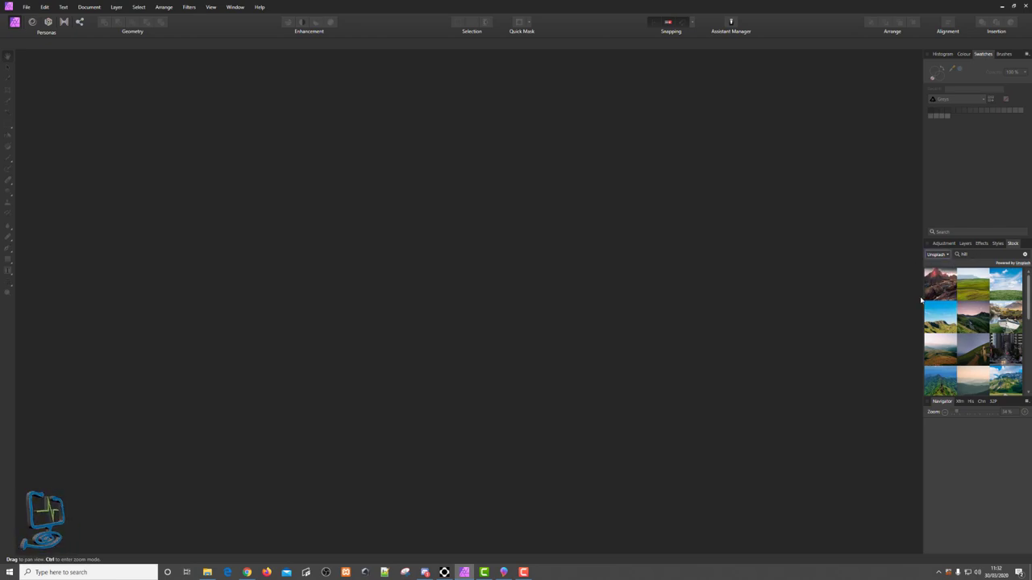
click(966, 243)
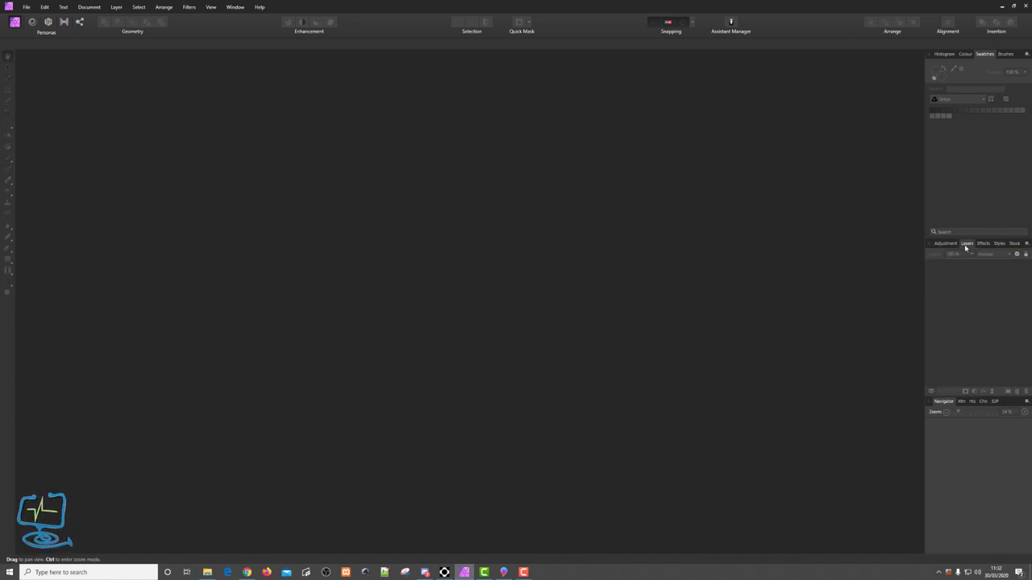
Open Cosmic TimeTraveler.jpg from the Affinity Photo folder and minimize the folder window.
click(207, 571)
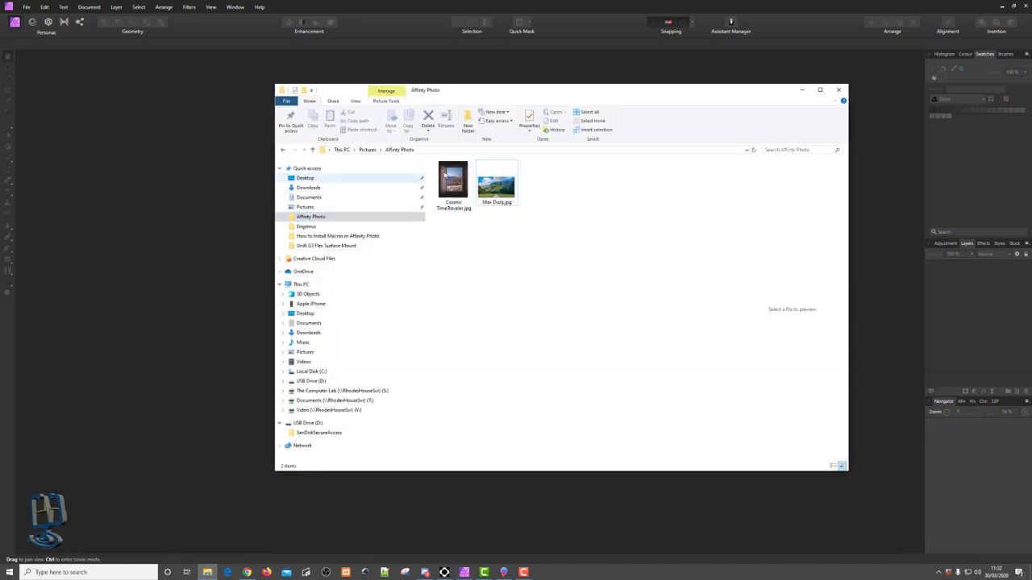
drag(523, 90, 697, 102)
click(628, 194)
double_click(628, 198)
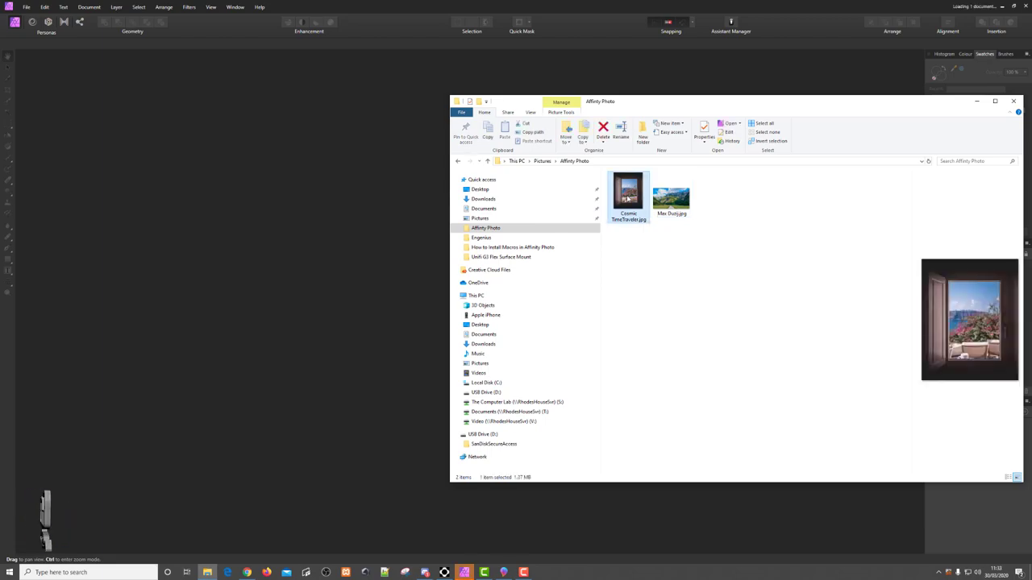
click(978, 103)
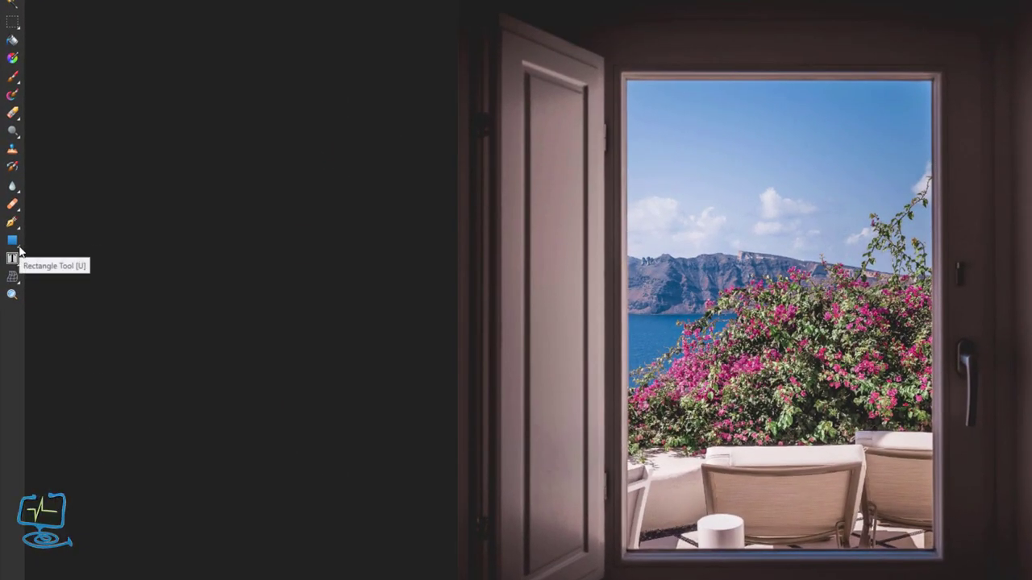
Choose the Rectangle Tool from the Tools panel's shape flyout.
click(19, 248)
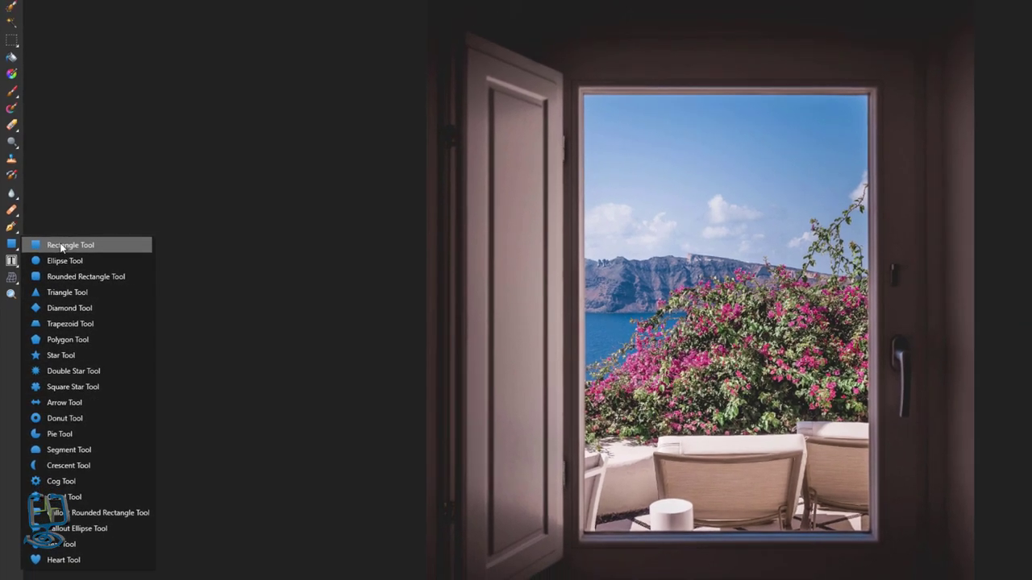
click(66, 243)
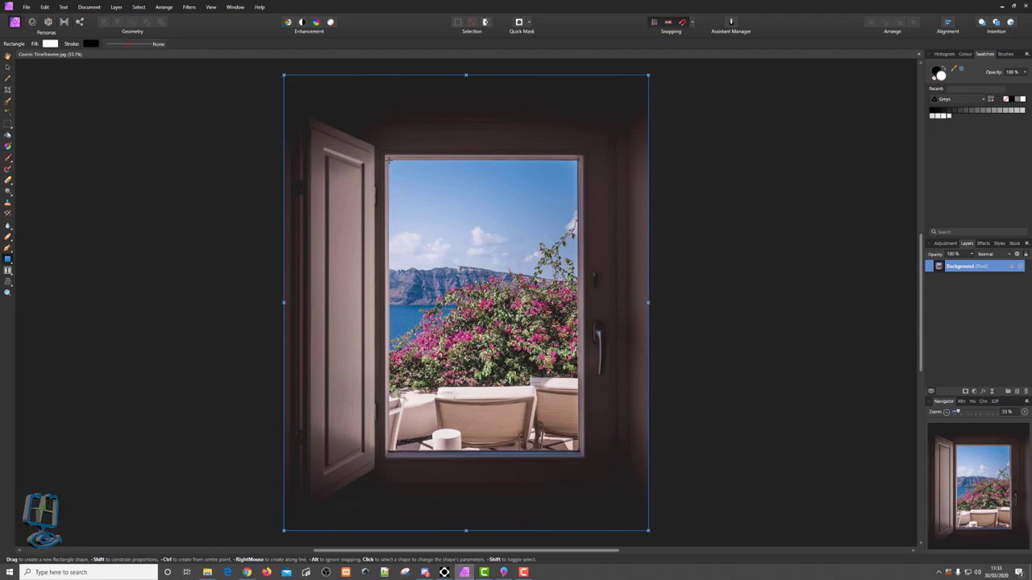
Draw a white rectangle over the window opening and fit its top-left corner to the frame.
drag(387, 159, 579, 453)
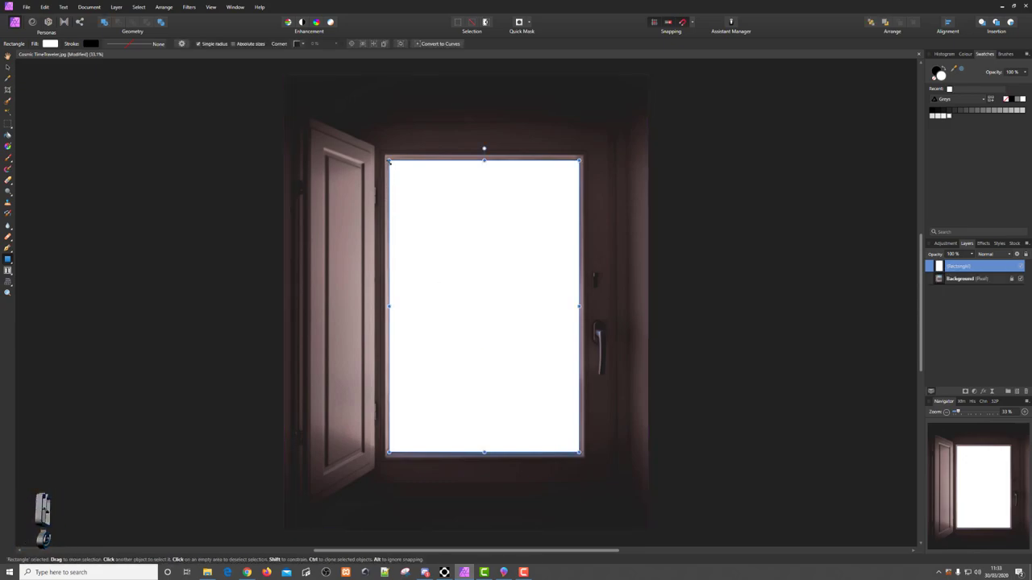
drag(390, 161, 388, 160)
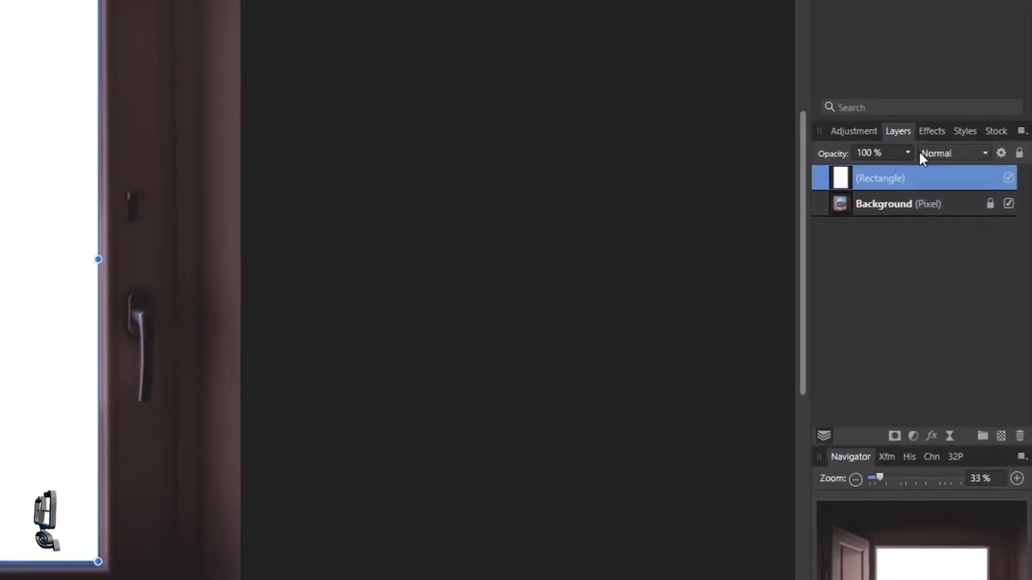
Reselect the Rectangle layer and scroll its blend mode list down to Erase.
click(950, 153)
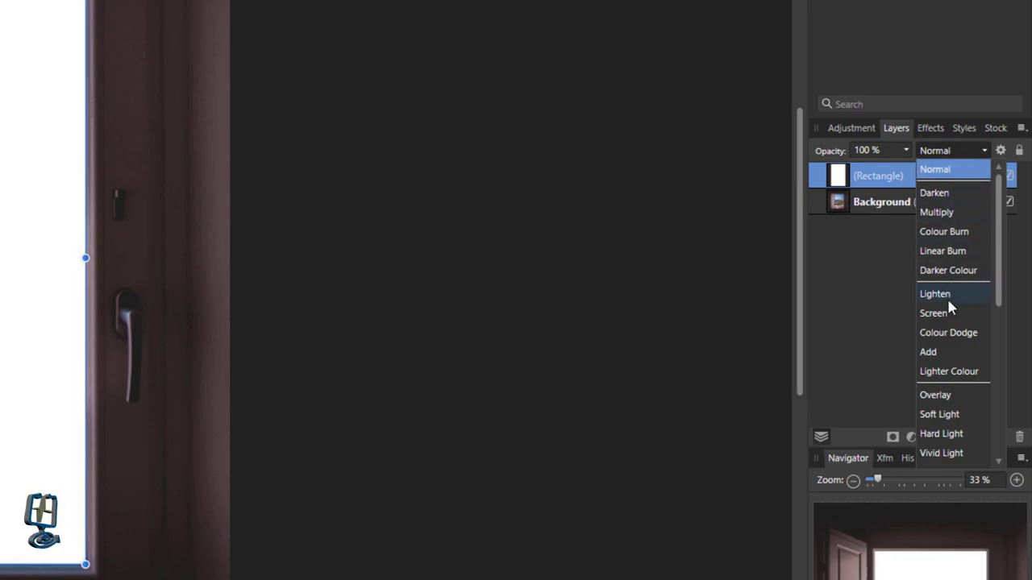
scroll(936, 307, down, 5)
click(718, 184)
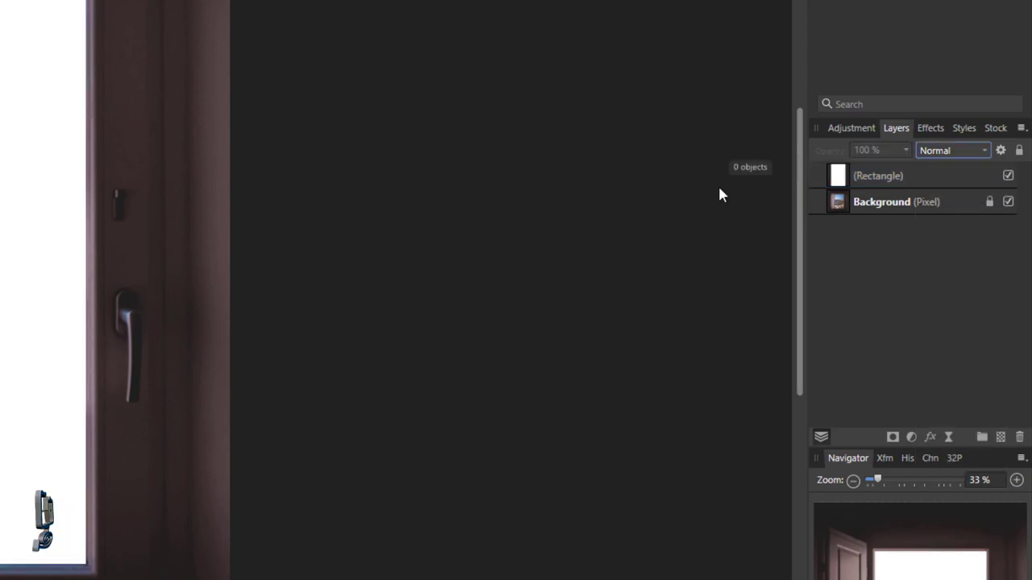
click(868, 179)
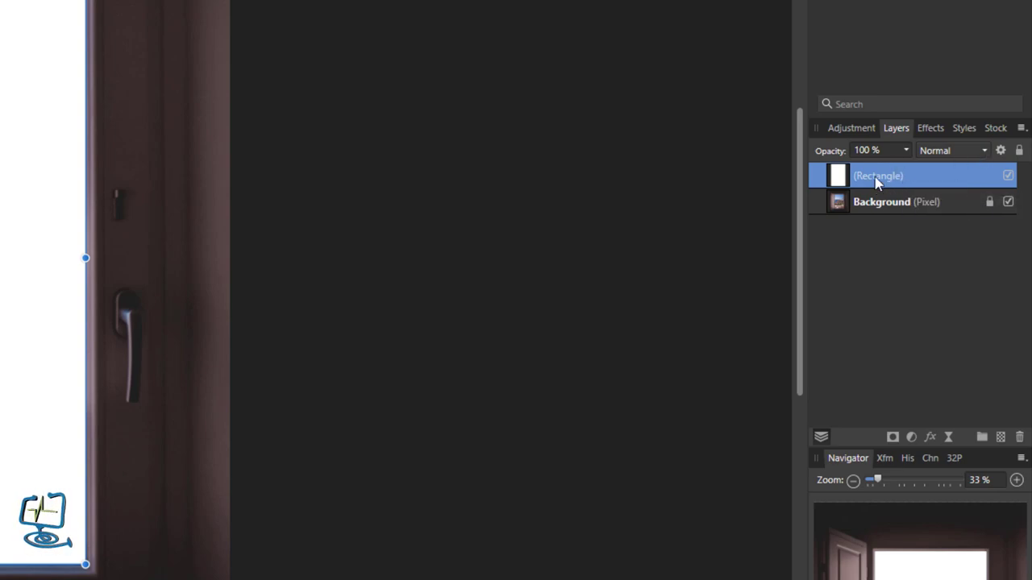
double_click(877, 178)
key(Escape)
double_click(883, 177)
key(Escape)
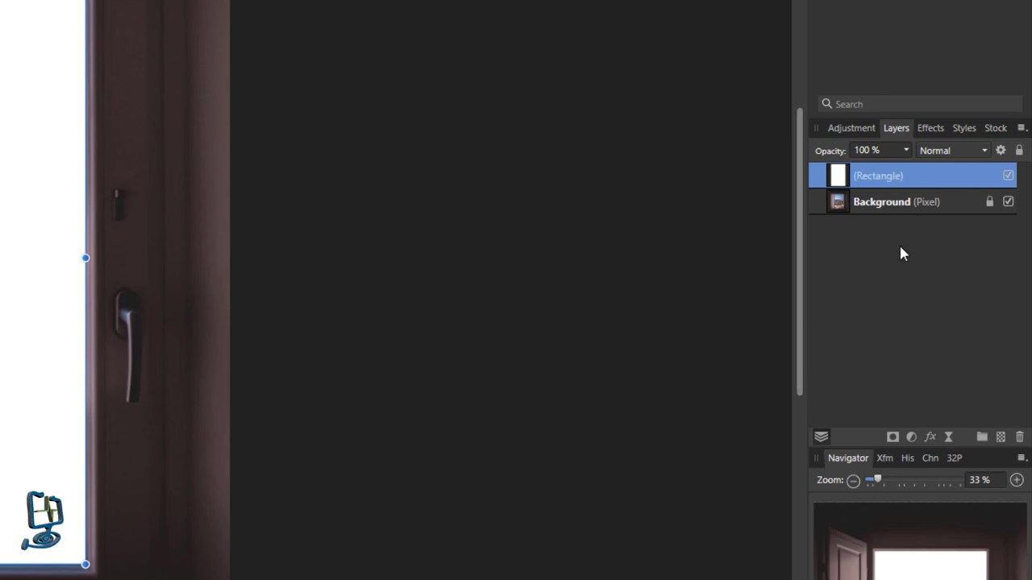
click(951, 150)
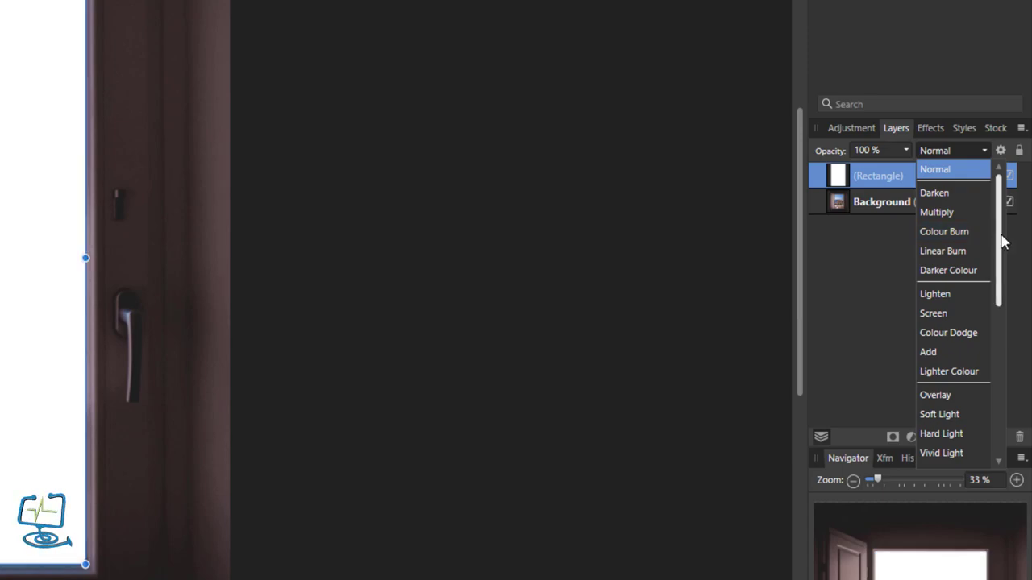
drag(1002, 238, 999, 396)
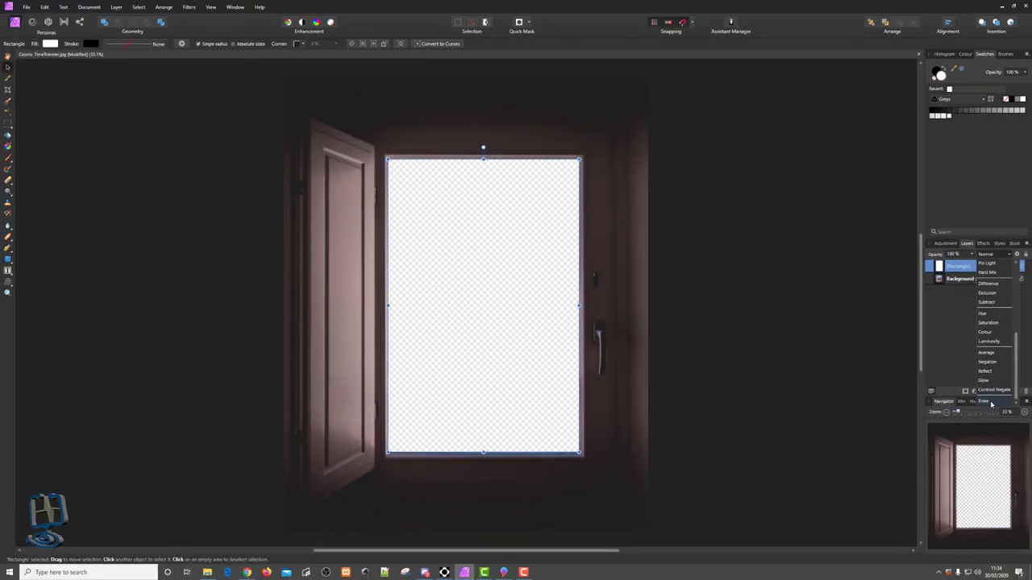
Set the Rectangle layer to Erase and nudge its position and right edge inside the frame.
click(985, 402)
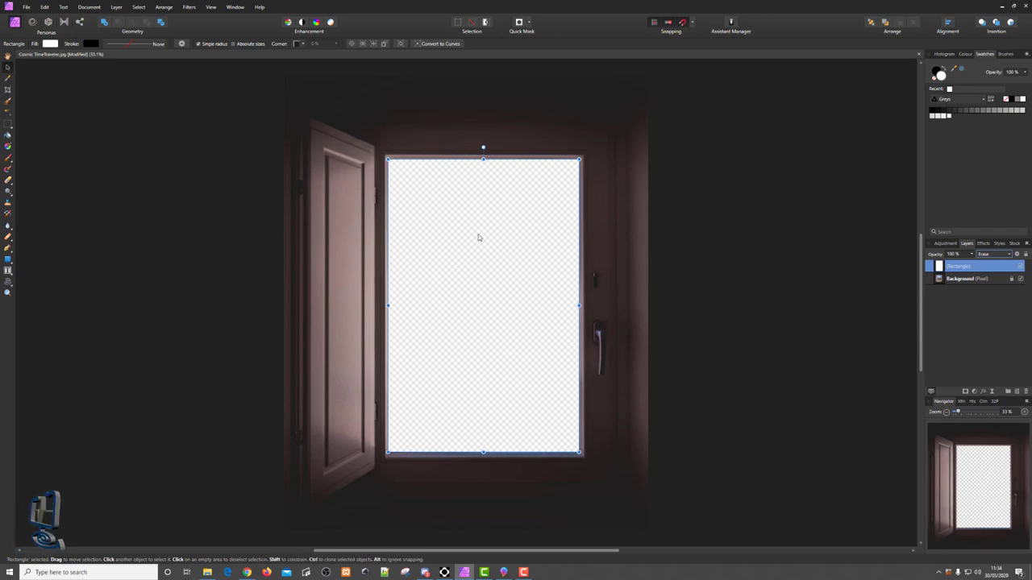
mouse_move(484, 228)
mouse_down()
mouse_move(421, 175)
mouse_move(483, 253)
mouse_move(549, 195)
mouse_move(525, 170)
mouse_move(500, 228)
mouse_move(422, 215)
mouse_move(485, 238)
mouse_move(485, 229)
mouse_up()
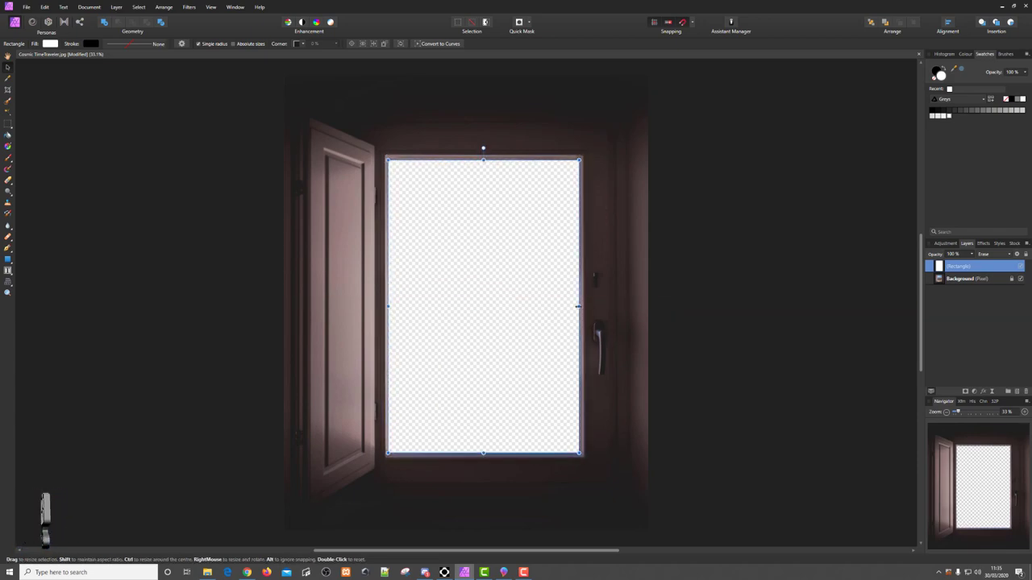
drag(579, 306, 578, 306)
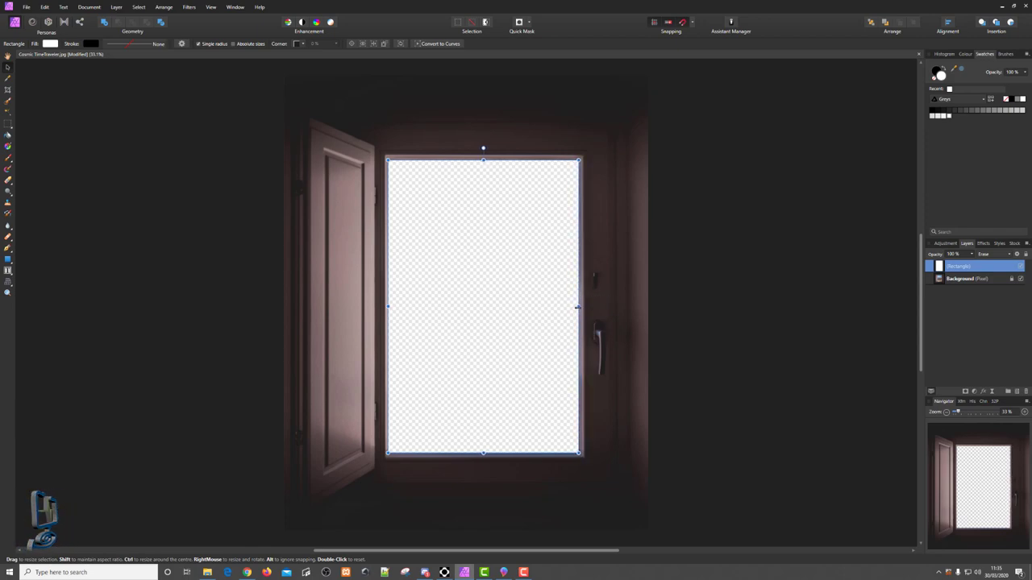
click(624, 232)
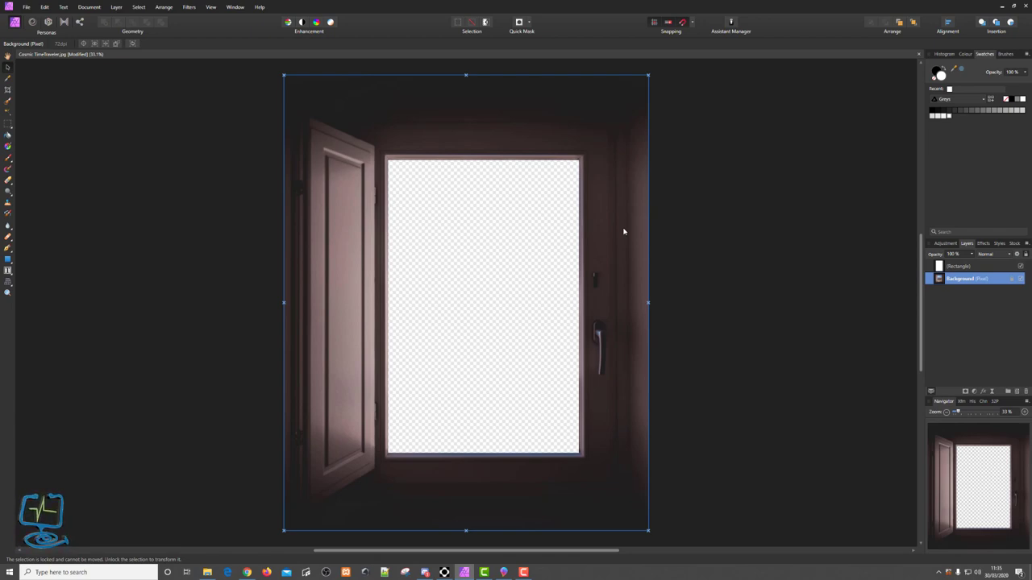
Export the cut-out photo as a PNG named 'Window Transparent'.
click(684, 219)
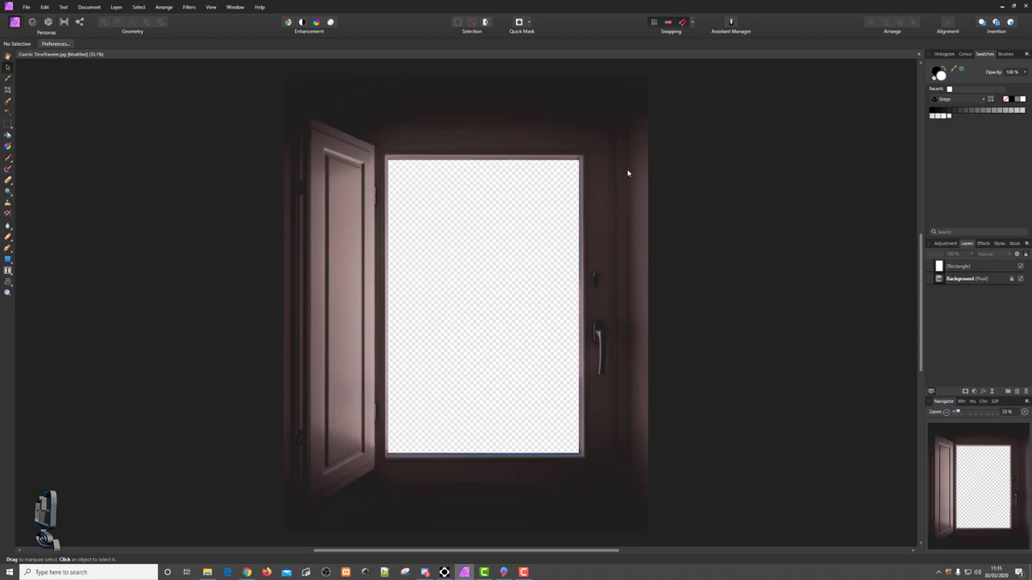
click(28, 9)
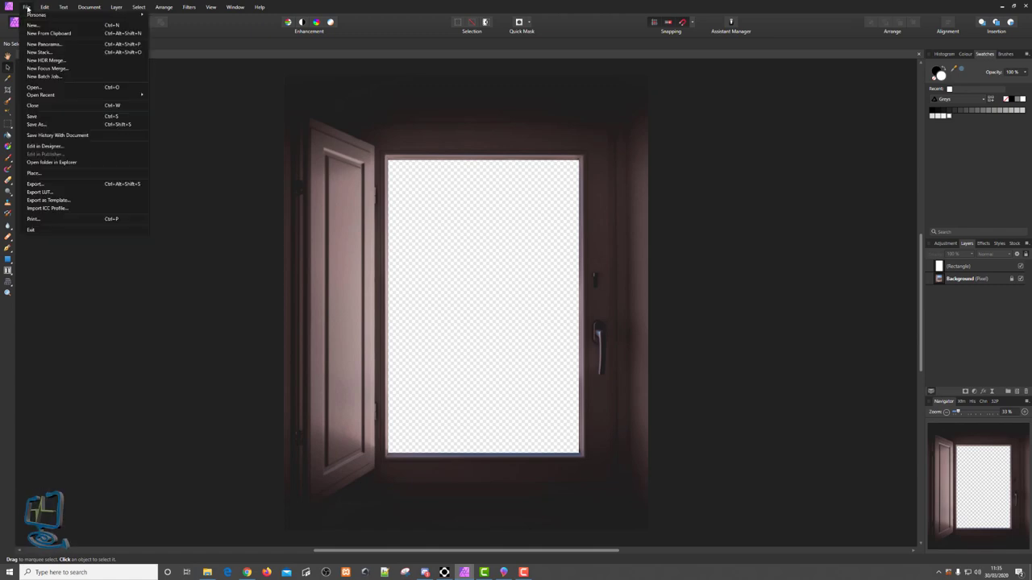
click(75, 185)
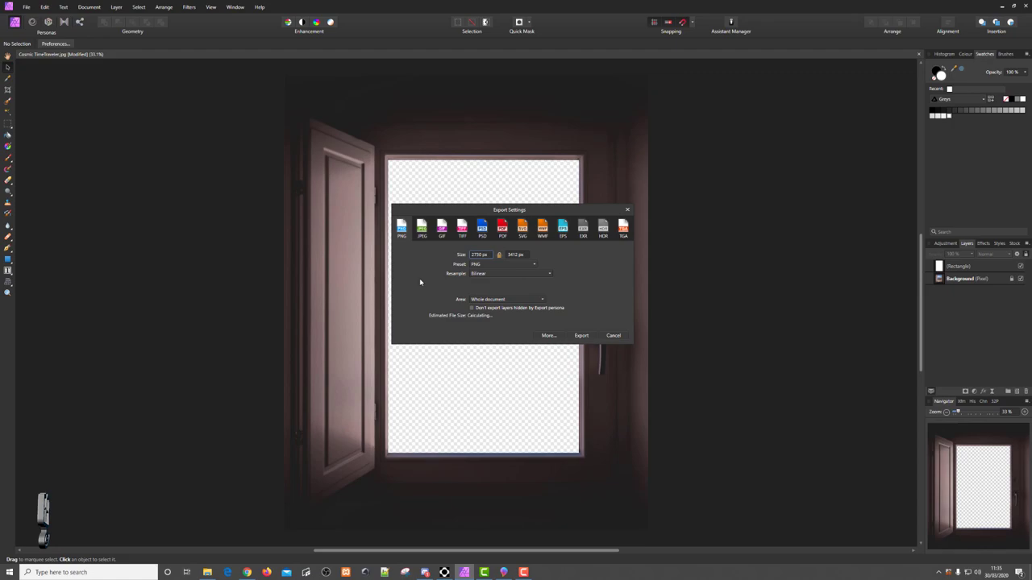
click(478, 256)
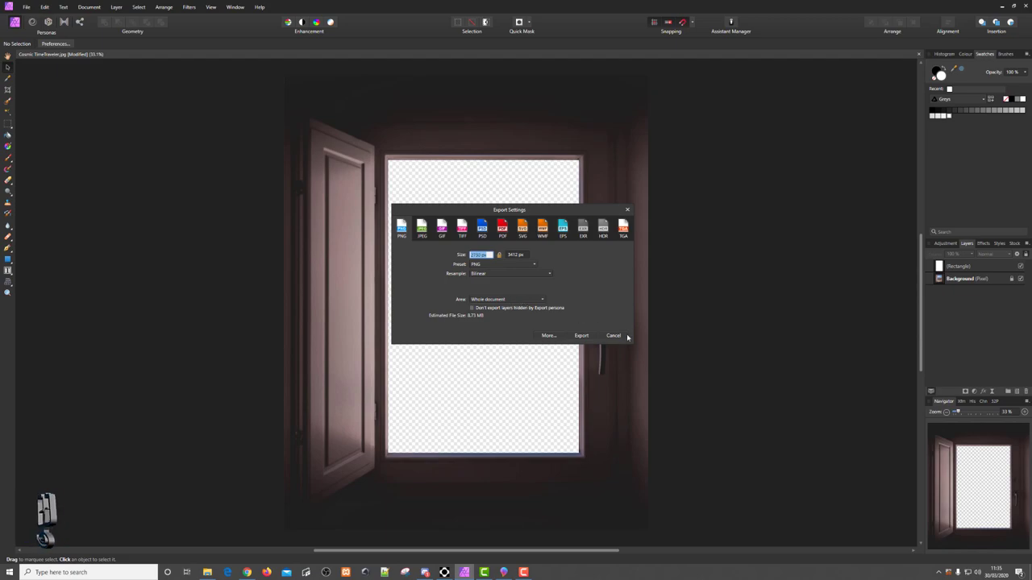
click(581, 336)
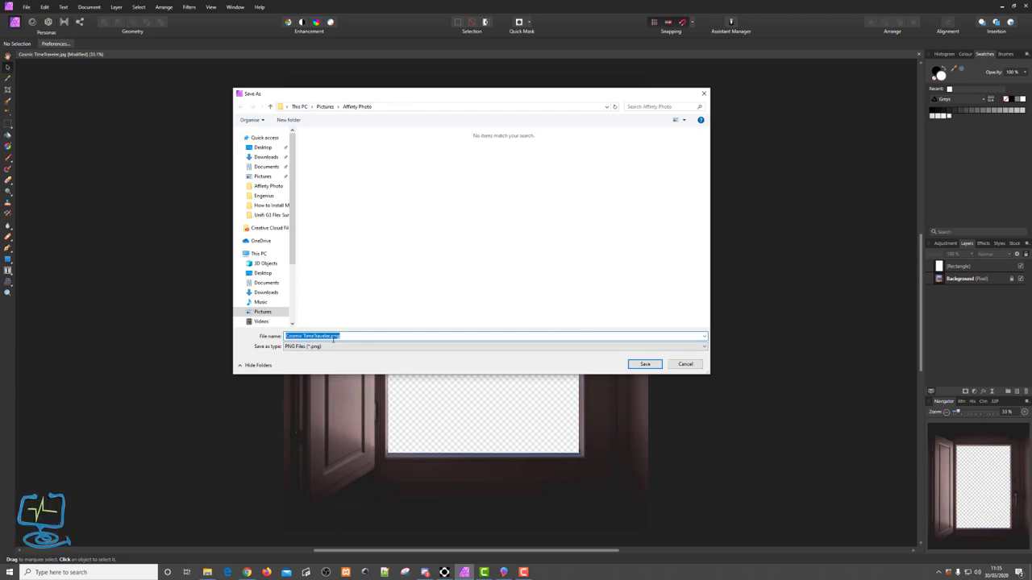
text(Window)
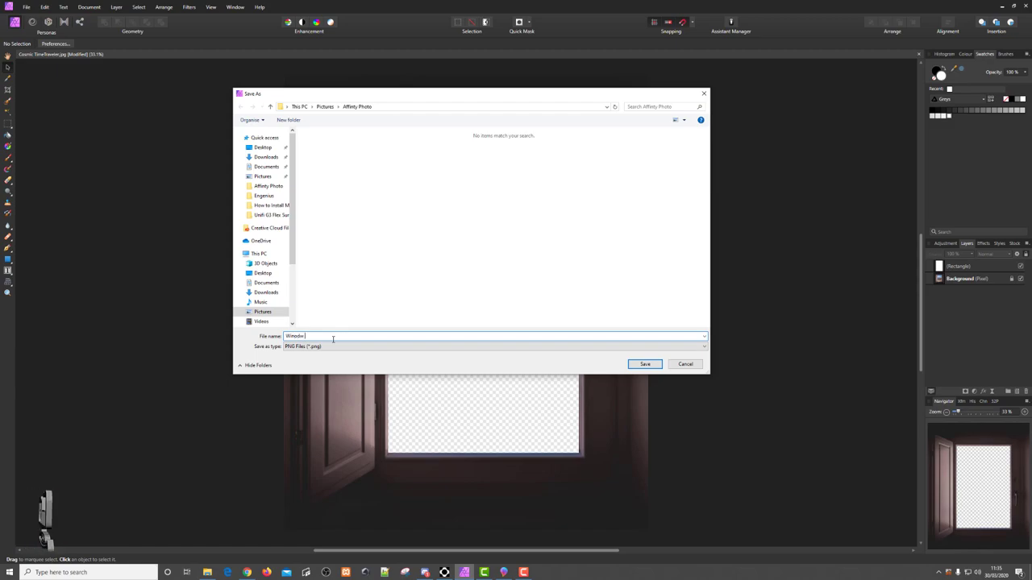
text( Transparent)
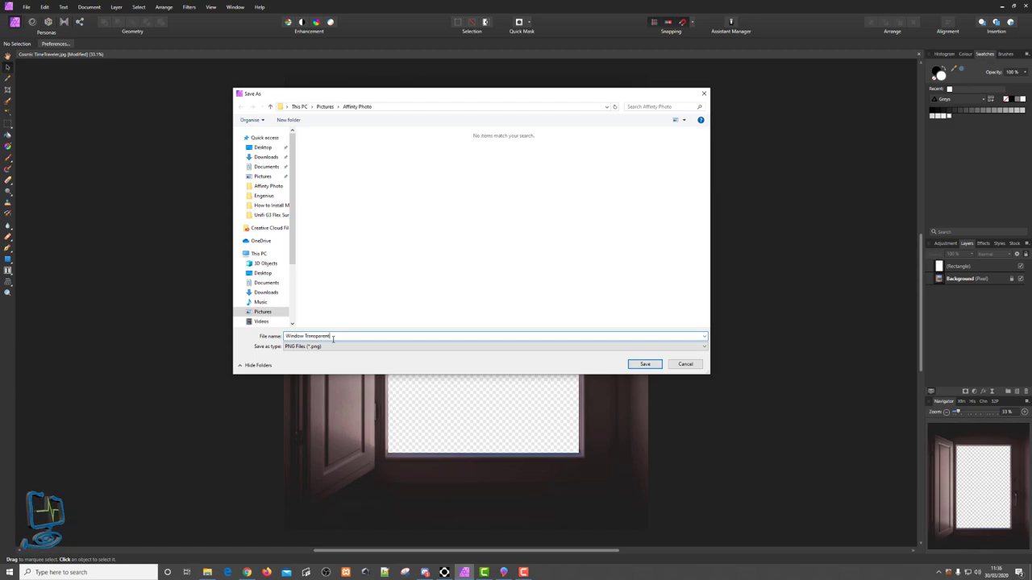
key(Return)
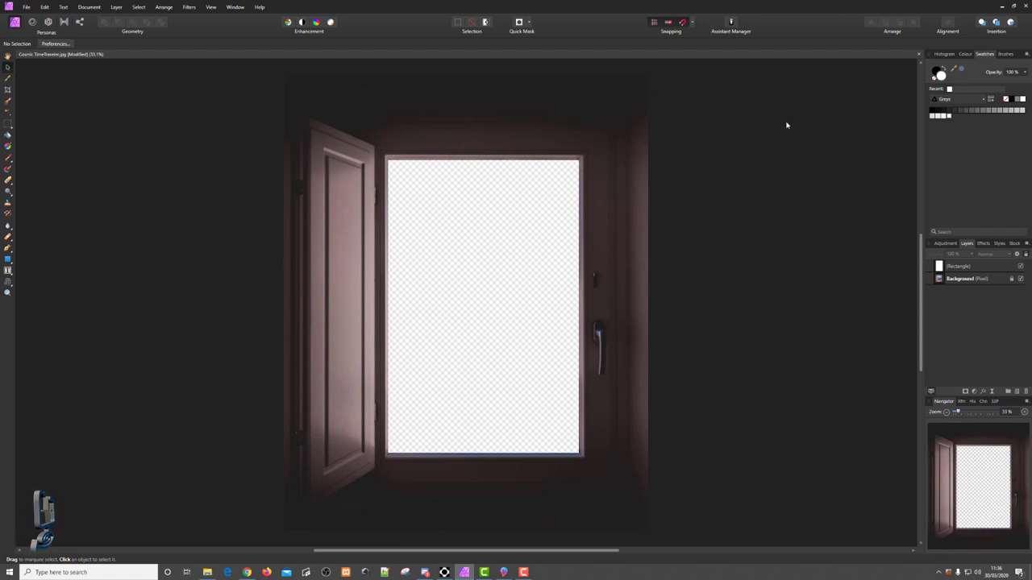
Close Cosmic TimeTraveler without saving changes and bring up the Affinity Photo folder.
click(918, 55)
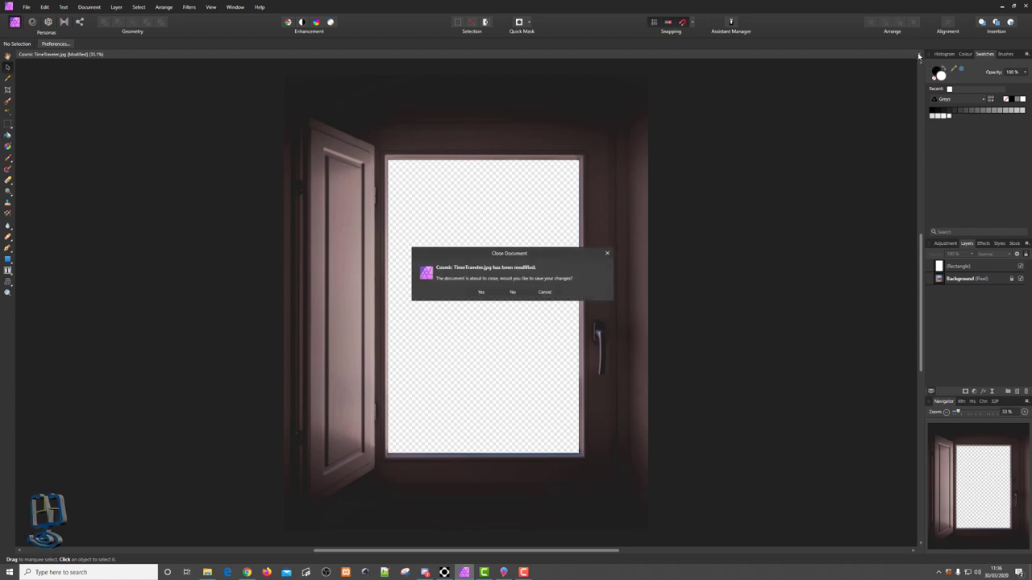
click(513, 293)
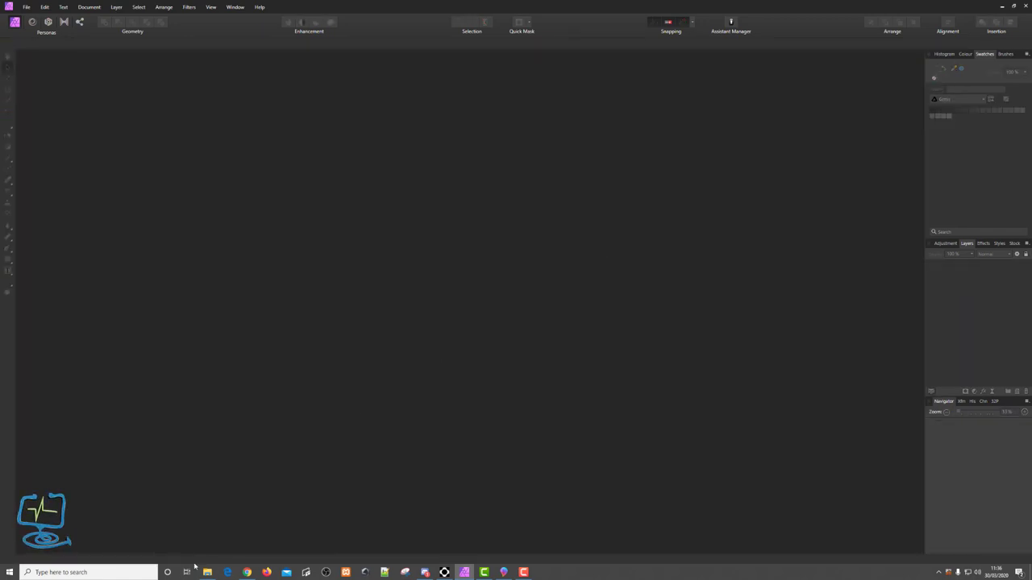
click(208, 573)
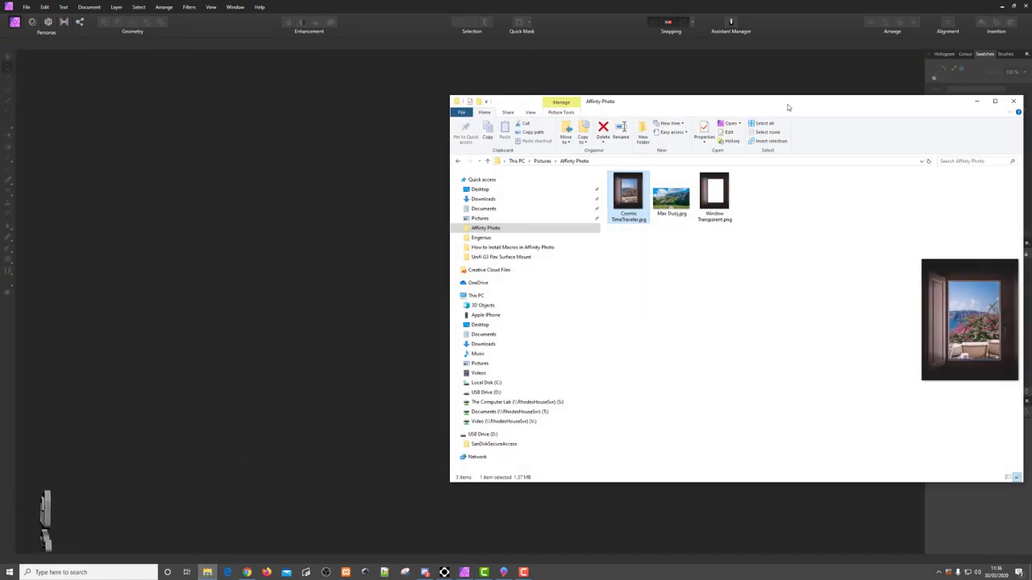
Open Window Transparent.png to verify the export, close it, then select Max Duzij.jpg.
drag(788, 107, 557, 99)
click(482, 184)
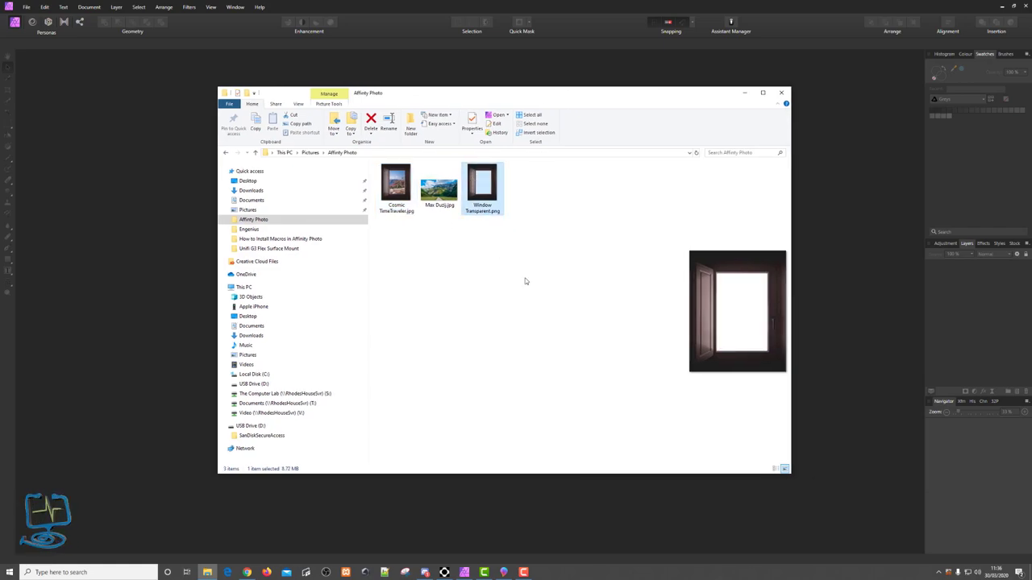
double_click(472, 194)
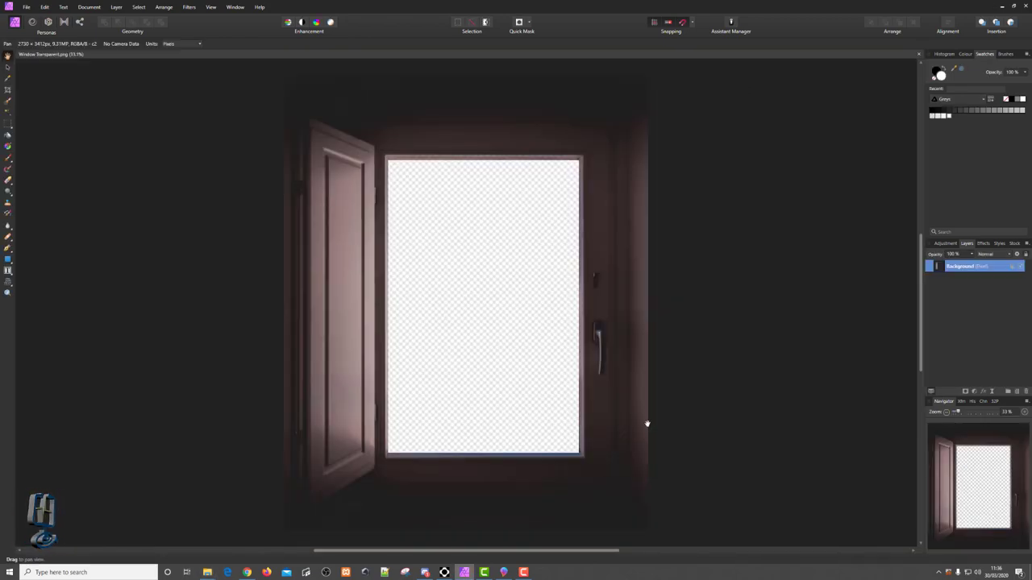
click(919, 55)
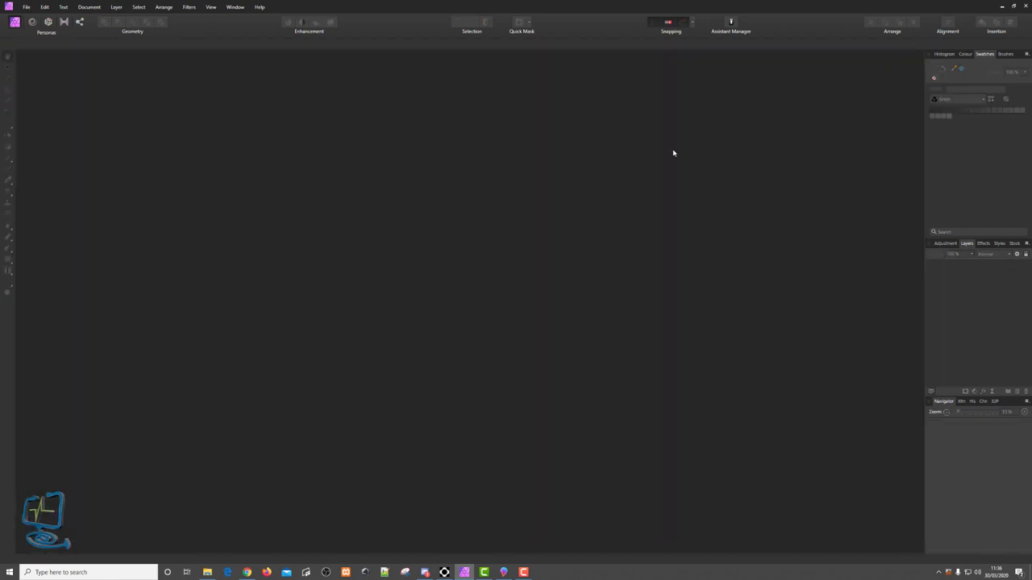
click(208, 573)
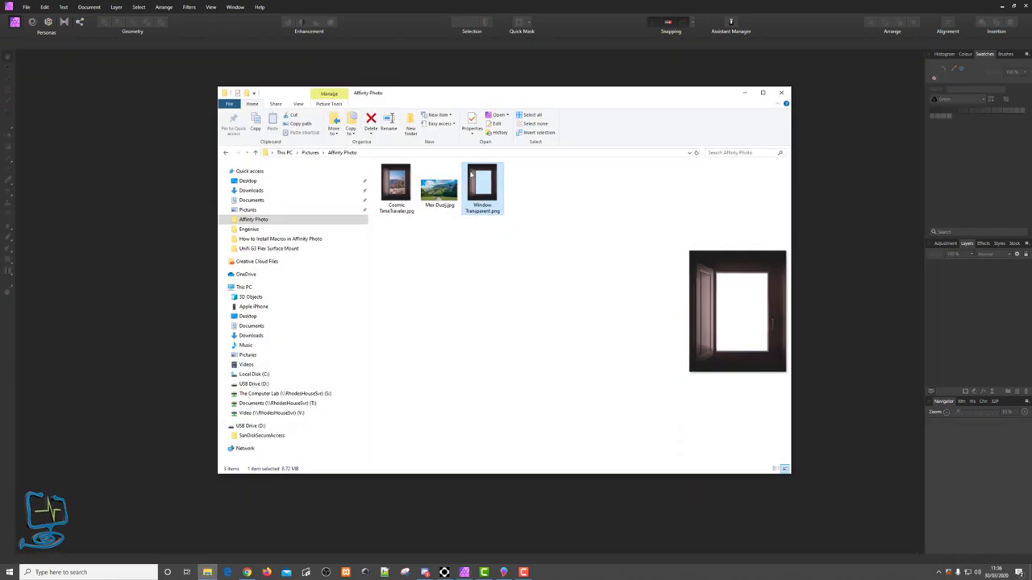
click(442, 191)
Open the Max Duzij.jpg mountain photo in Affinity Photo and close File Explorer.
drag(462, 99, 563, 103)
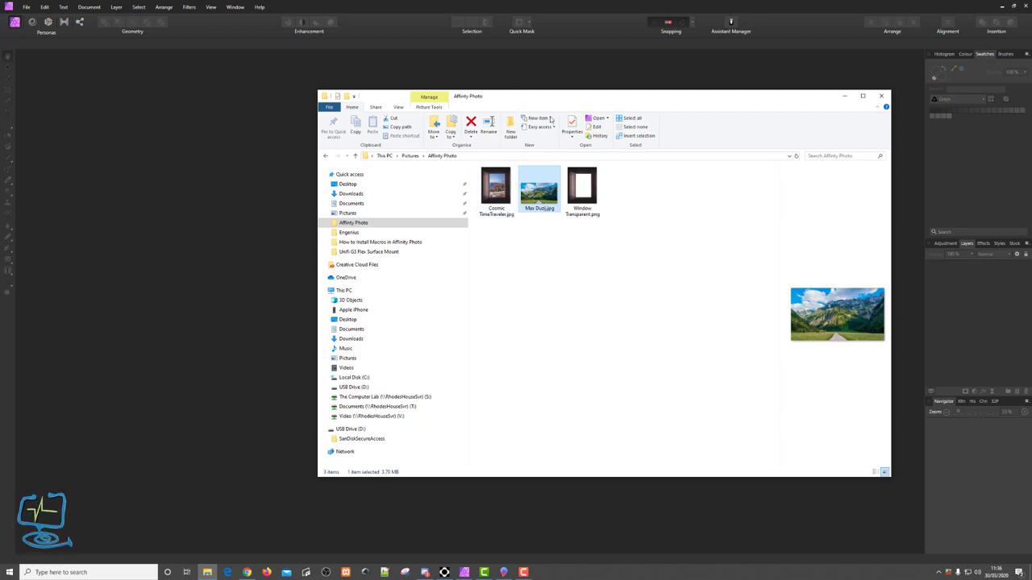
drag(584, 99, 651, 97)
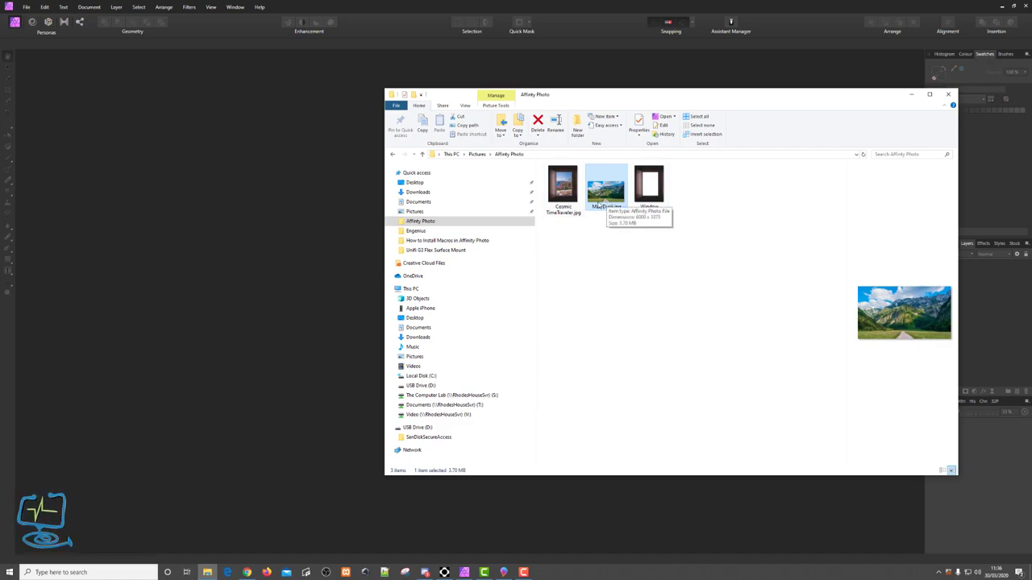
double_click(611, 190)
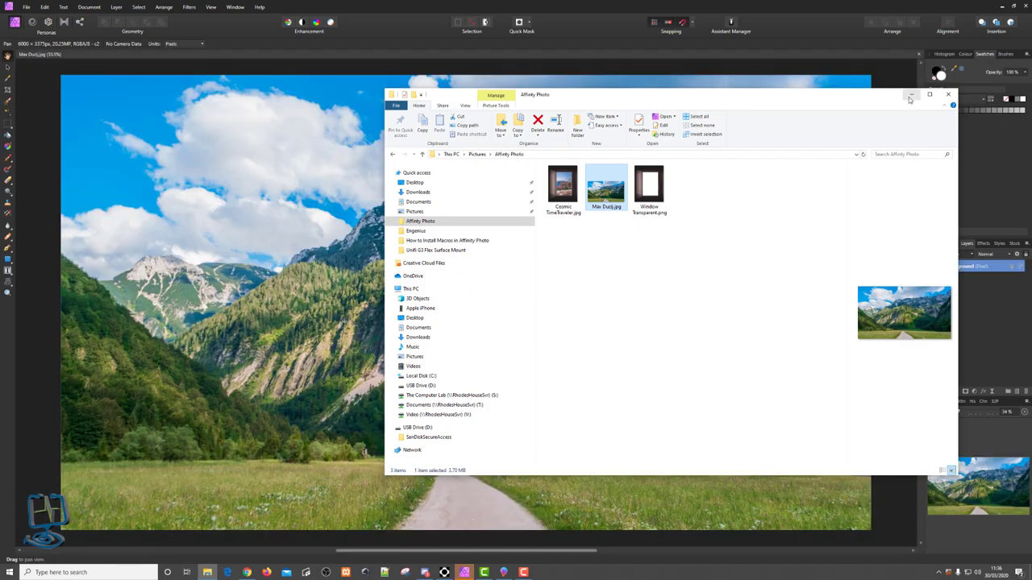
drag(824, 97, 743, 235)
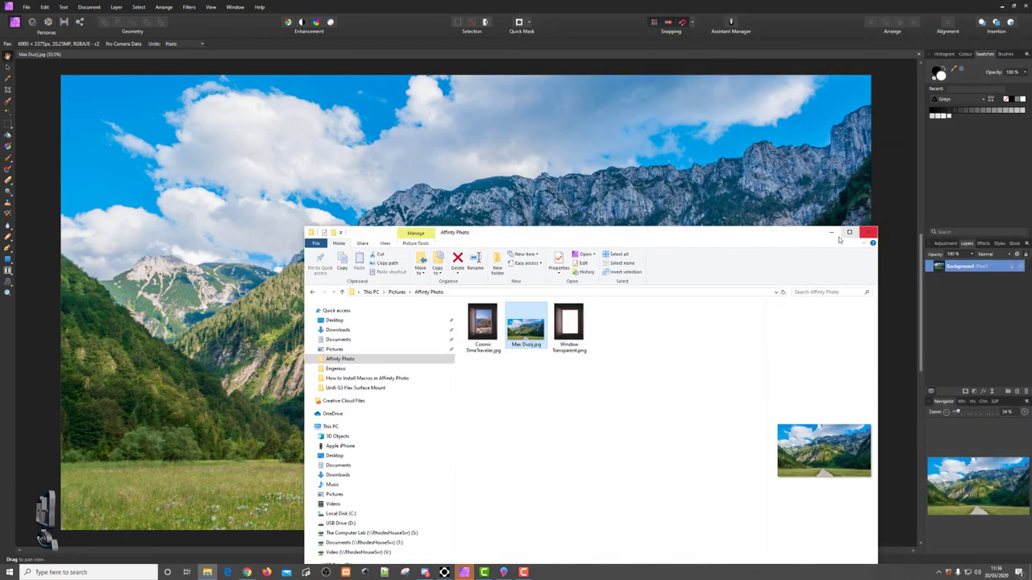
click(867, 233)
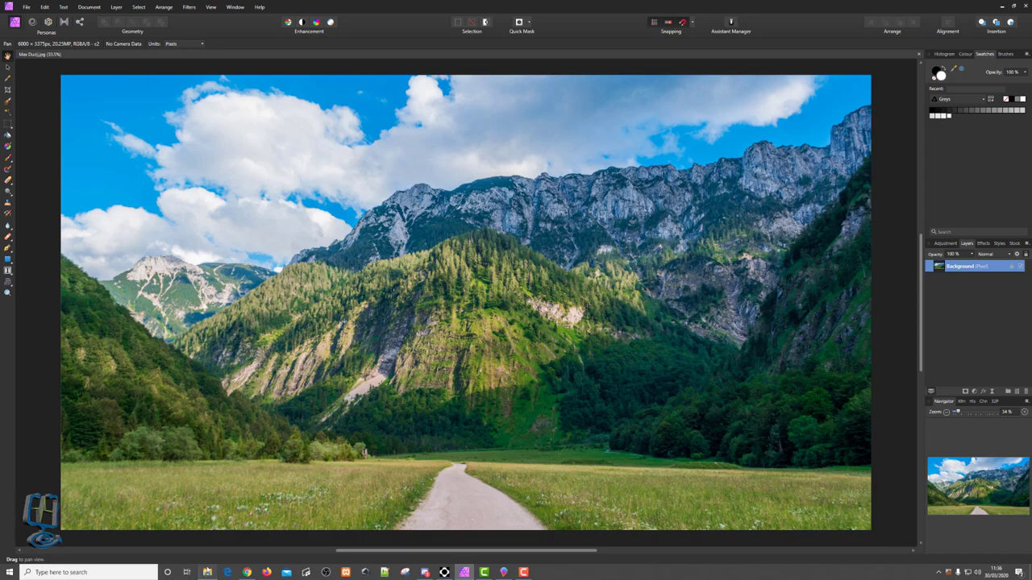
Drop Window Transparent.png onto the mountain photo and move it over the left side.
click(207, 573)
click(556, 323)
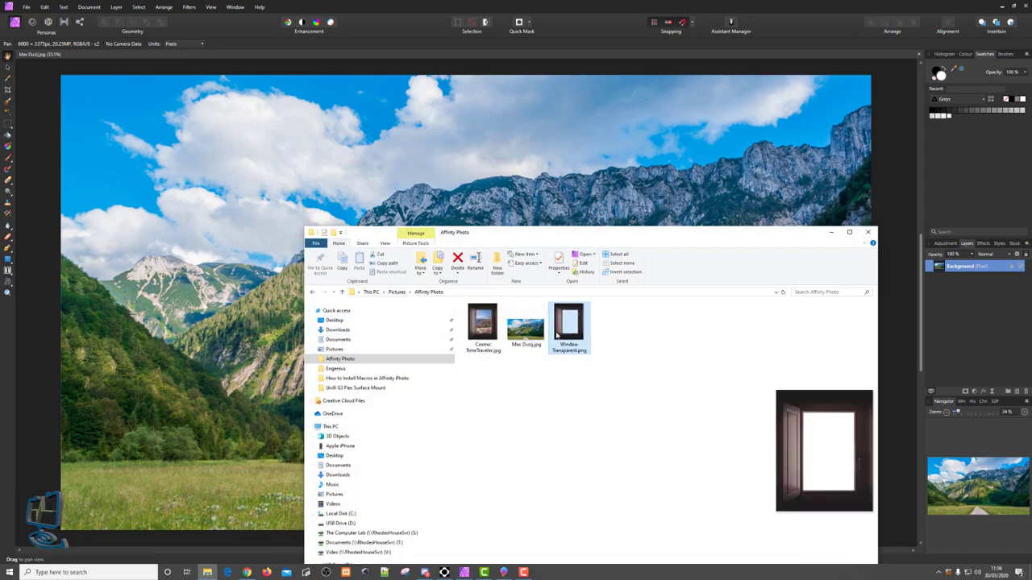
drag(556, 335, 572, 178)
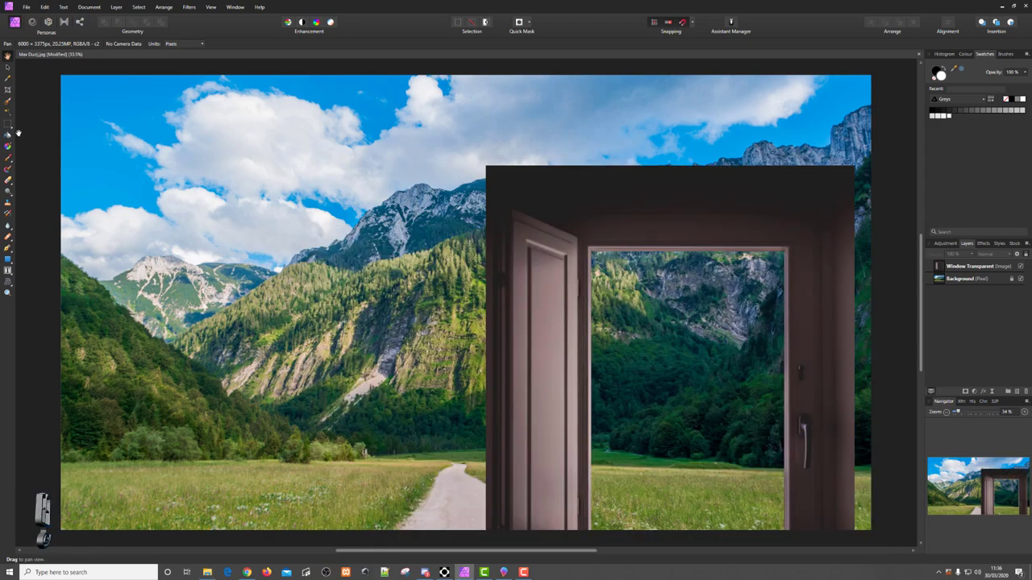
click(7, 68)
drag(679, 222, 319, 128)
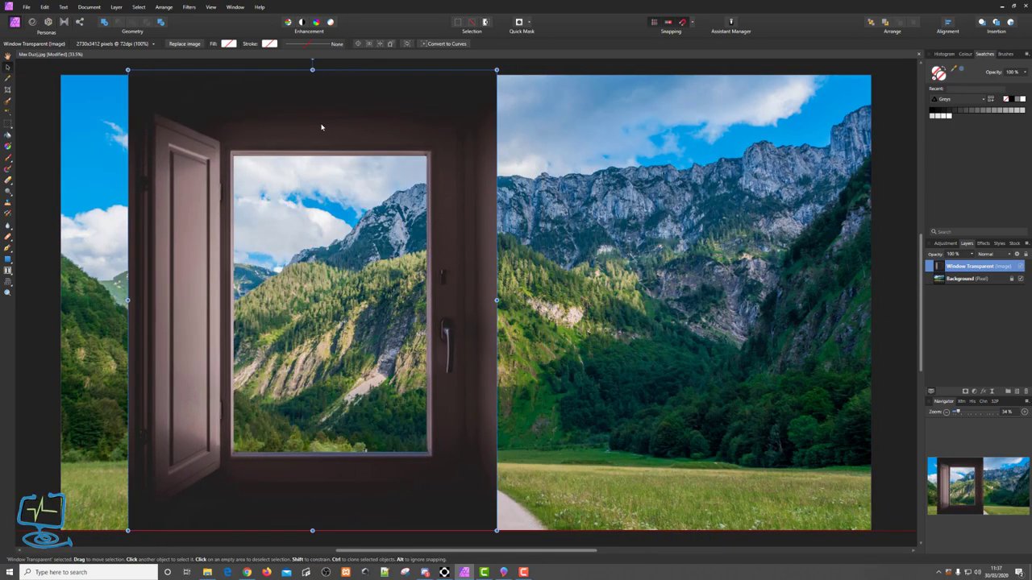
Scale the window frame to the photo's full height and align it flush left.
drag(497, 71, 401, 196)
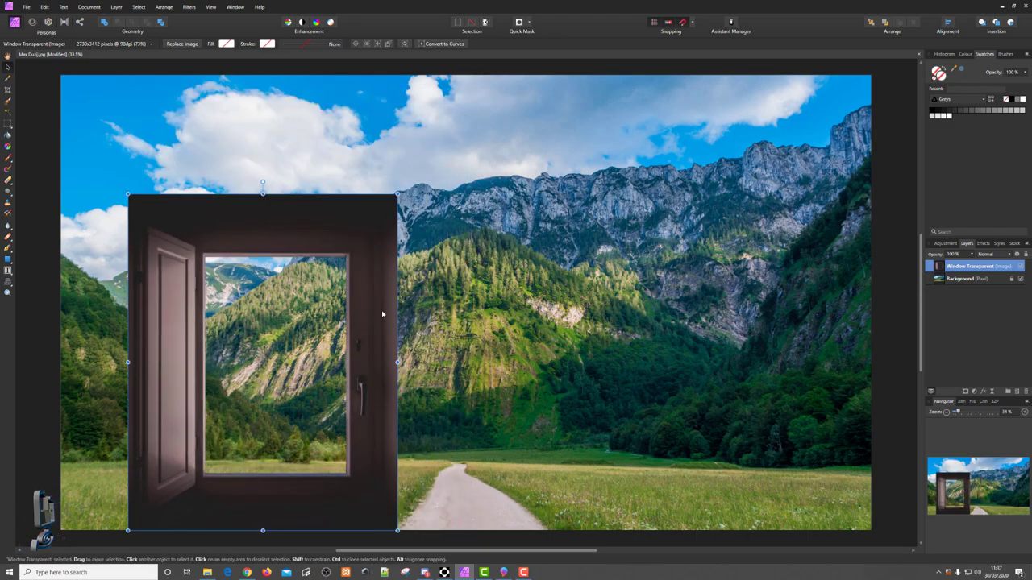
drag(383, 313, 342, 208)
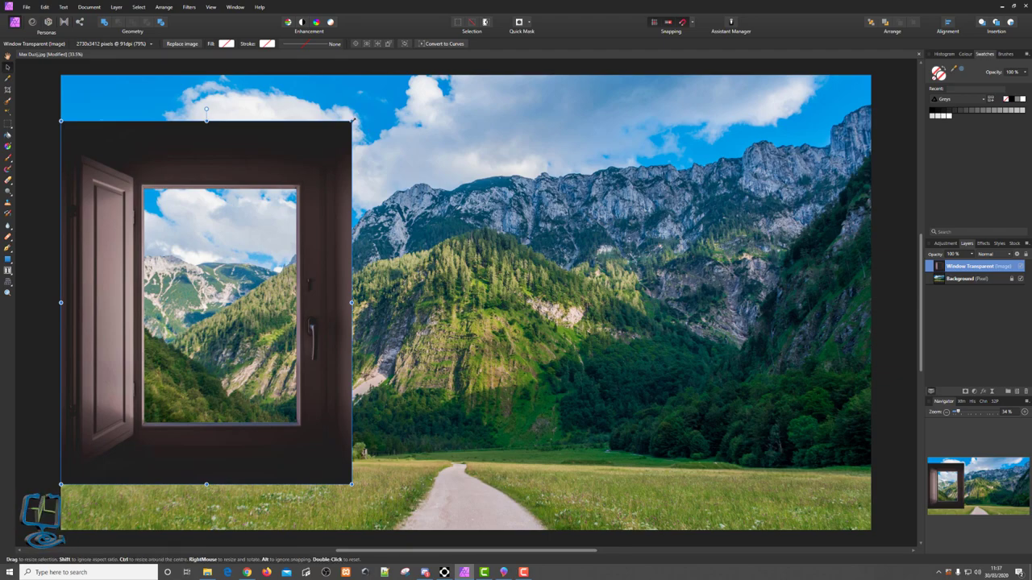
drag(352, 121, 360, 111)
key(ctrl+minus)
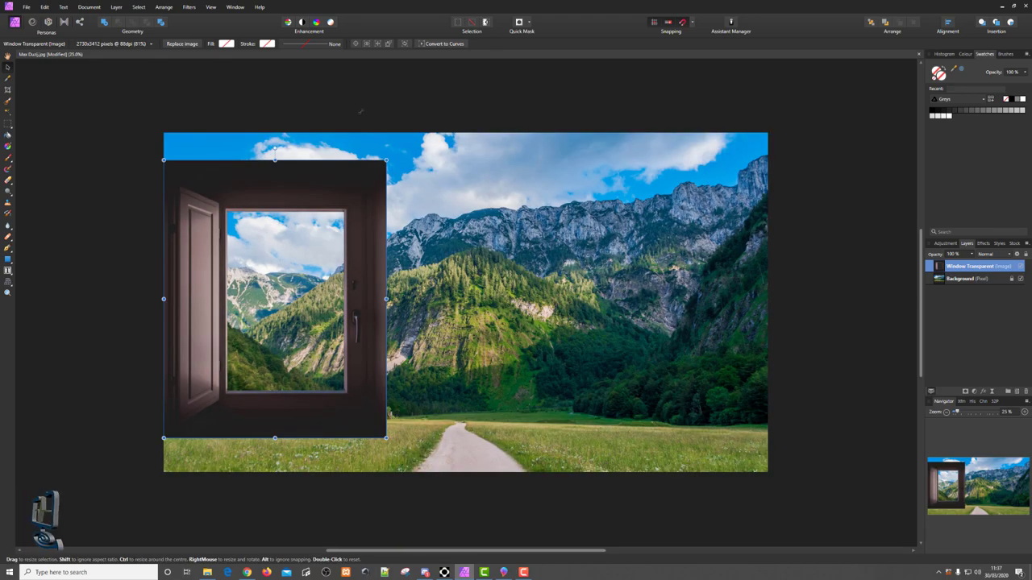
drag(387, 159, 407, 133)
drag(408, 439, 436, 473)
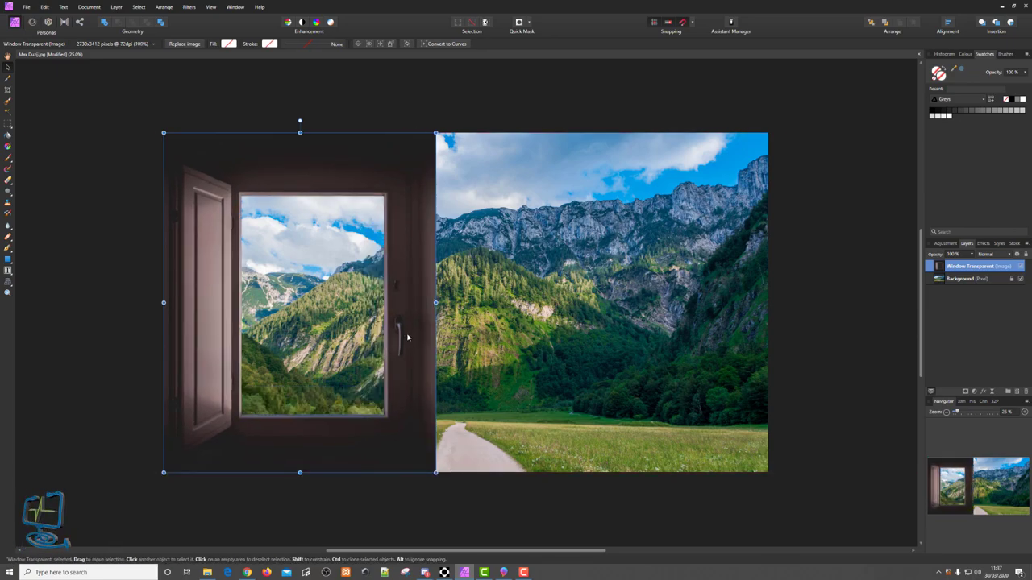
mouse_move(407, 338)
mouse_down()
mouse_move(422, 336)
mouse_move(383, 339)
mouse_move(528, 342)
mouse_move(565, 330)
mouse_move(565, 338)
mouse_move(559, 330)
mouse_move(392, 338)
mouse_move(392, 330)
mouse_move(406, 334)
mouse_up()
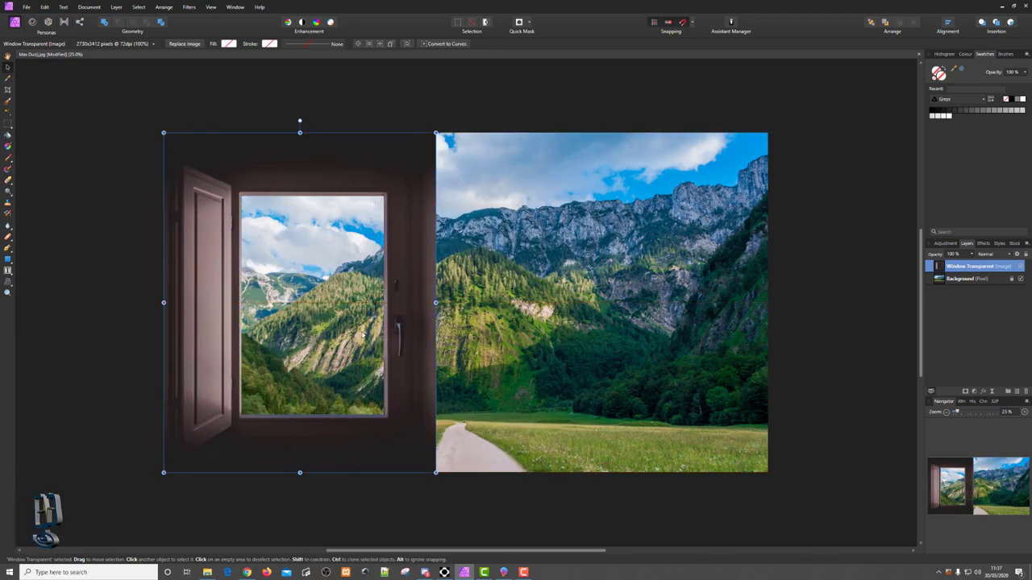
click(963, 279)
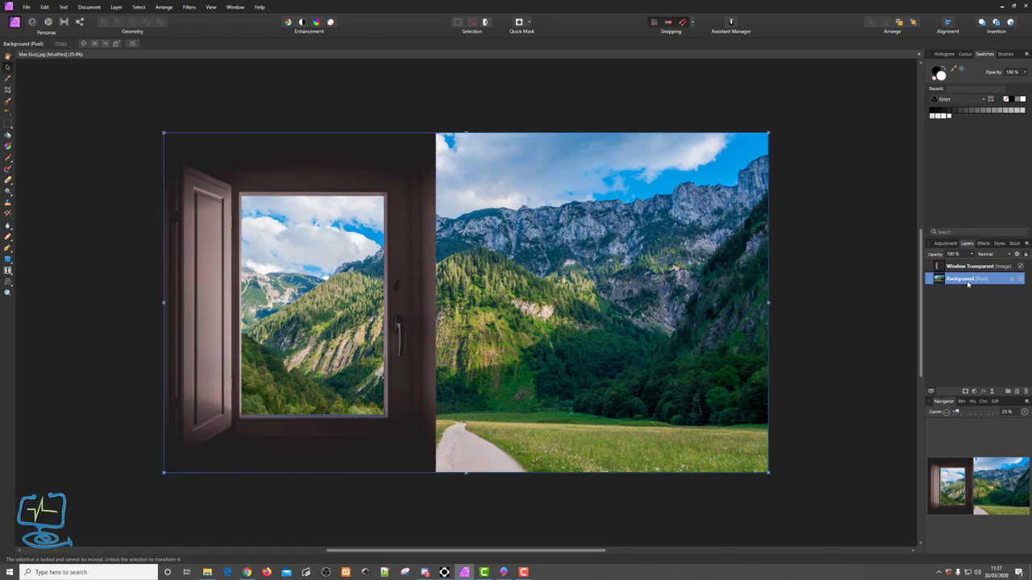
click(8, 90)
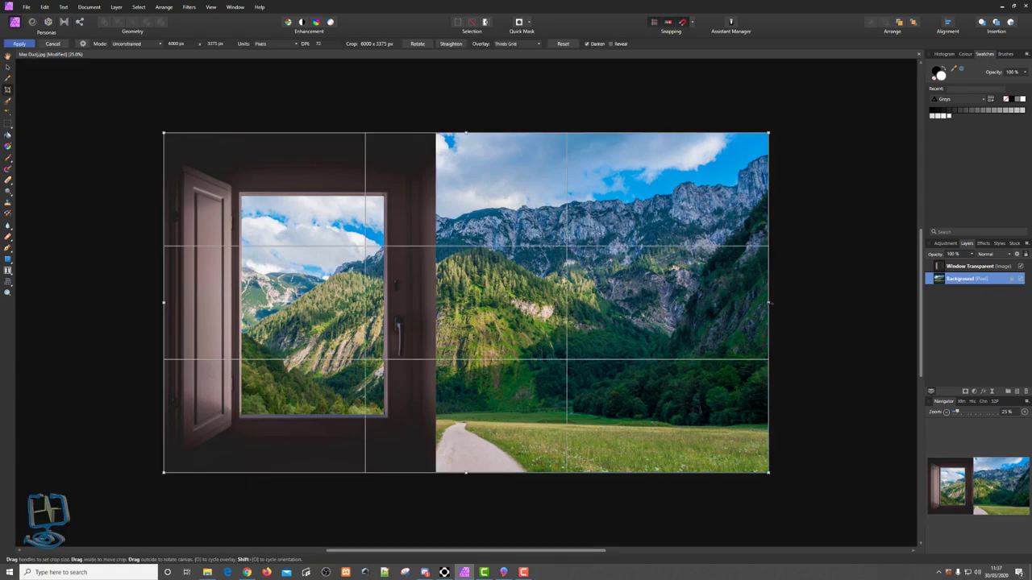
drag(770, 303, 423, 303)
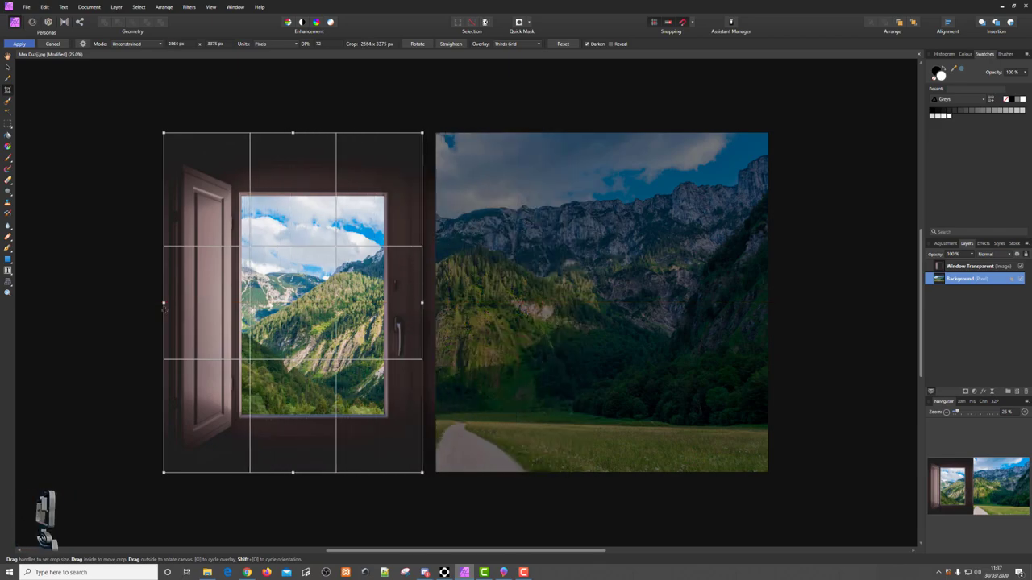
drag(164, 303, 178, 303)
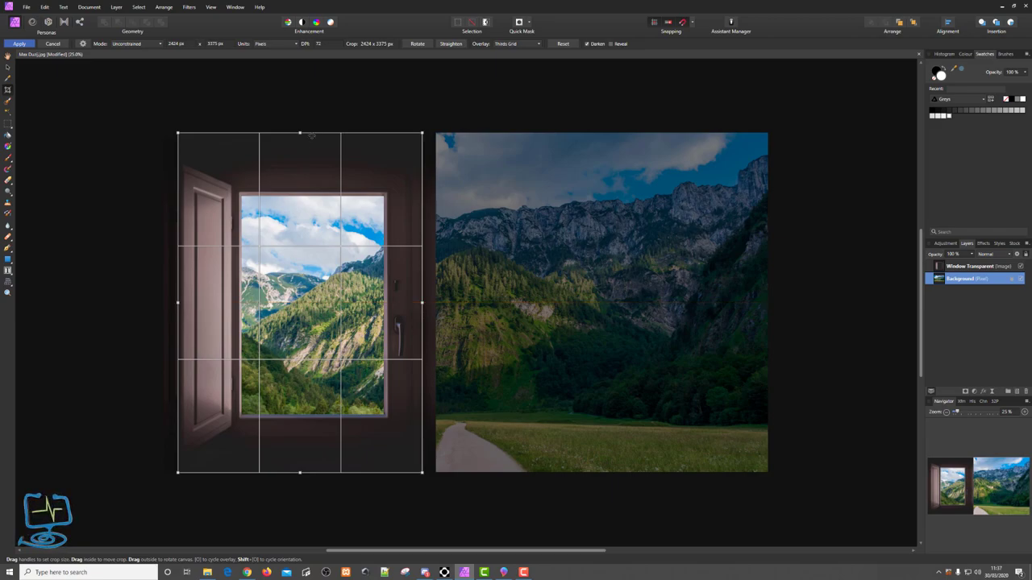
drag(300, 135, 300, 142)
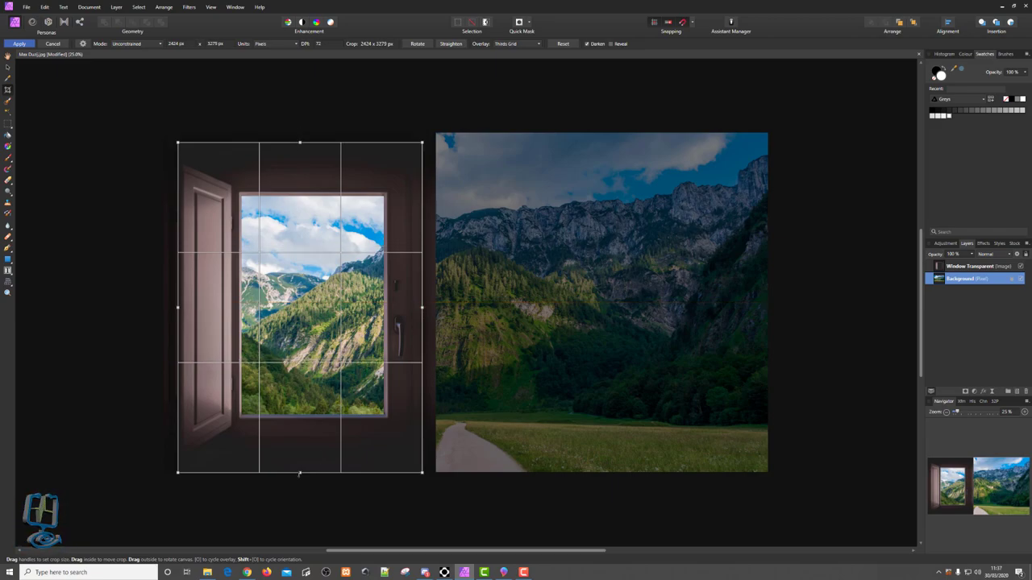
drag(305, 459, 303, 457)
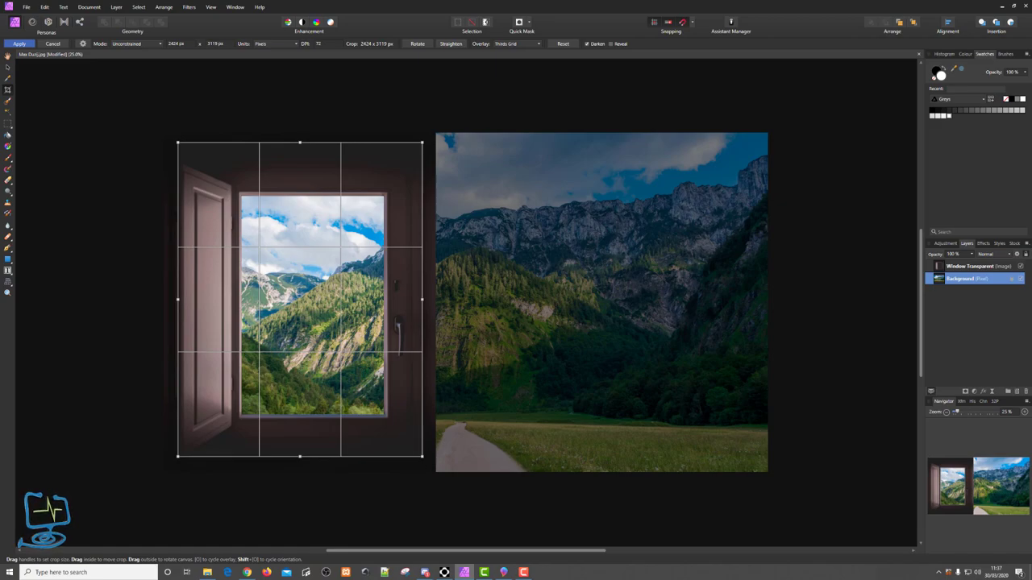
key(Return)
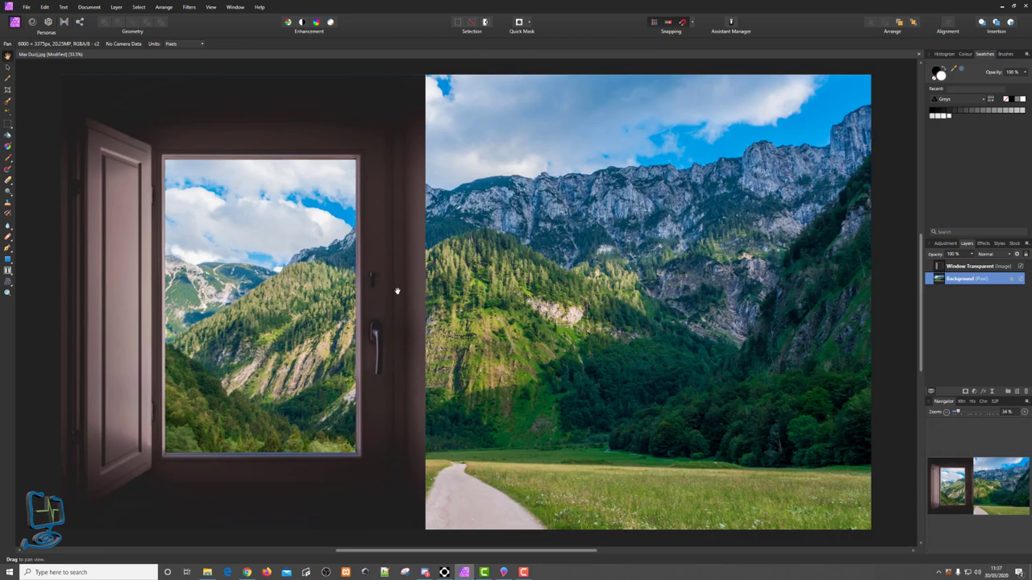
Crop the image to the window frame's right edge, leaving 2691 × 3375 px.
click(7, 90)
drag(871, 302, 425, 302)
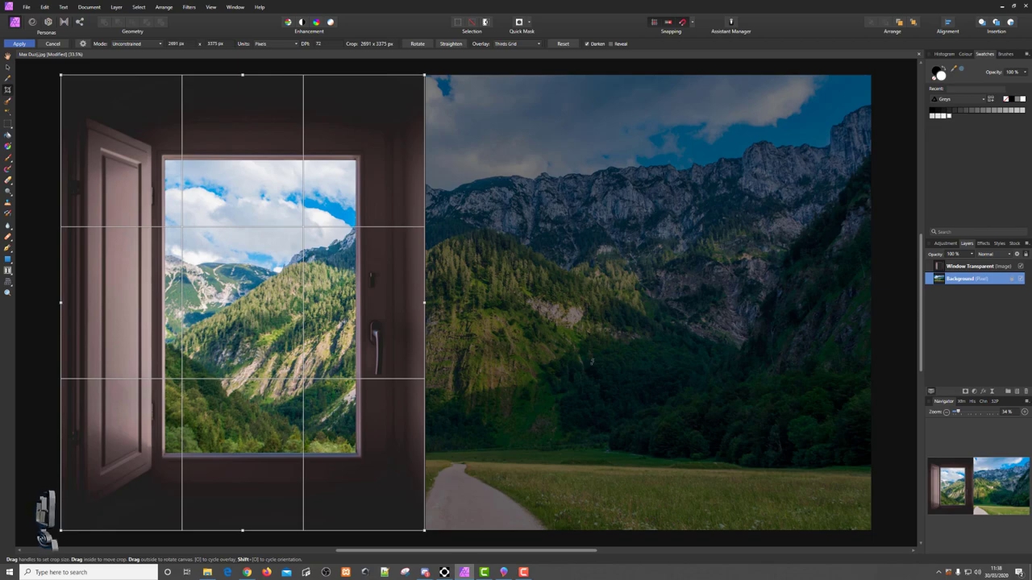
key(h)
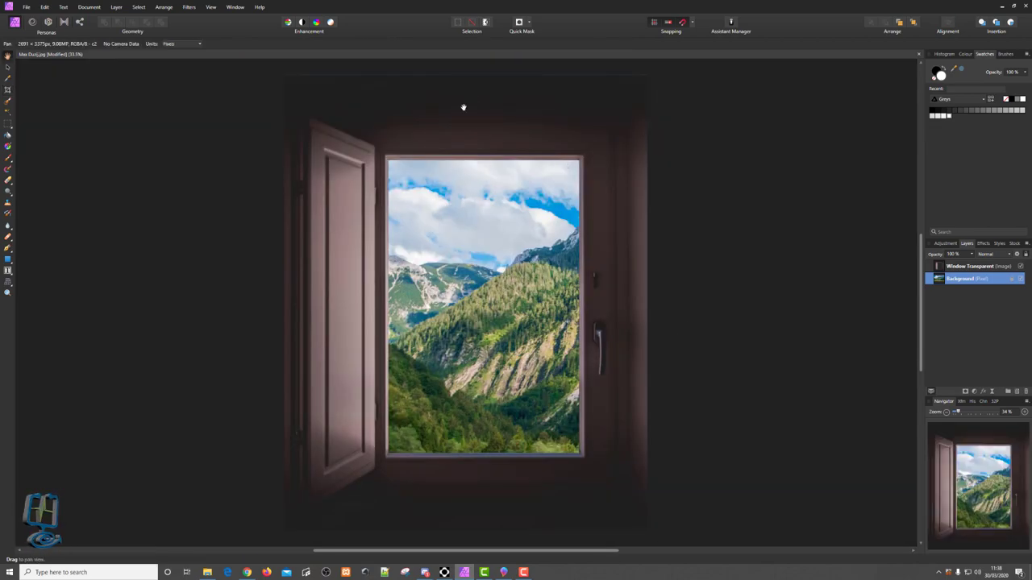
With the Move Tool, select the Window Transparent and Background layers, then clear the selection.
click(6, 67)
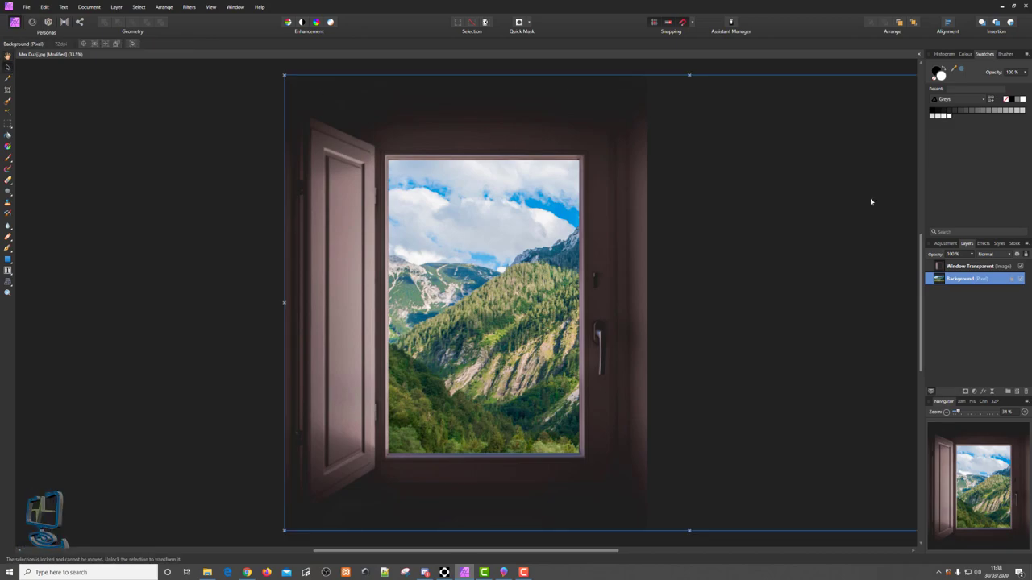
click(979, 269)
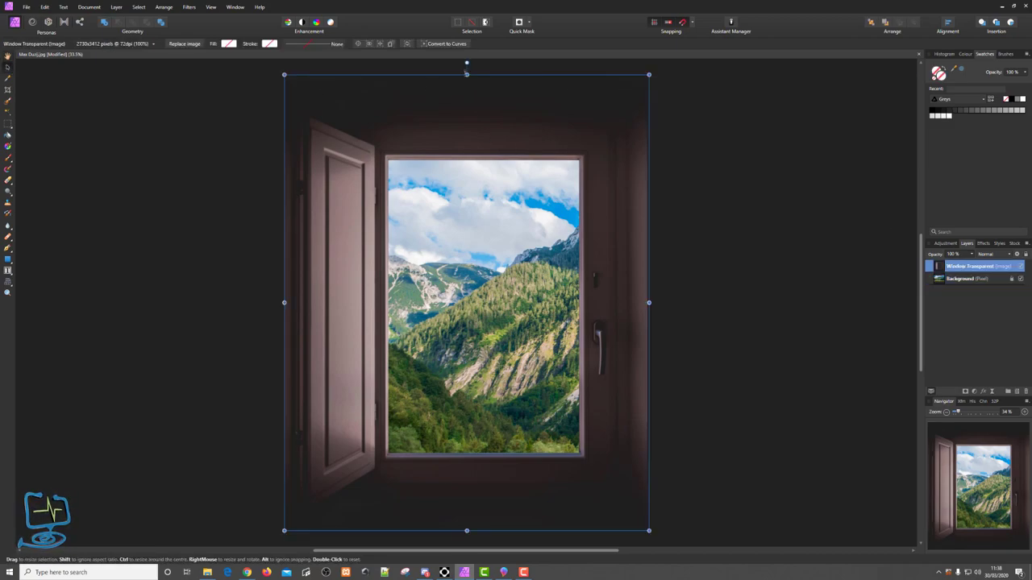
click(684, 229)
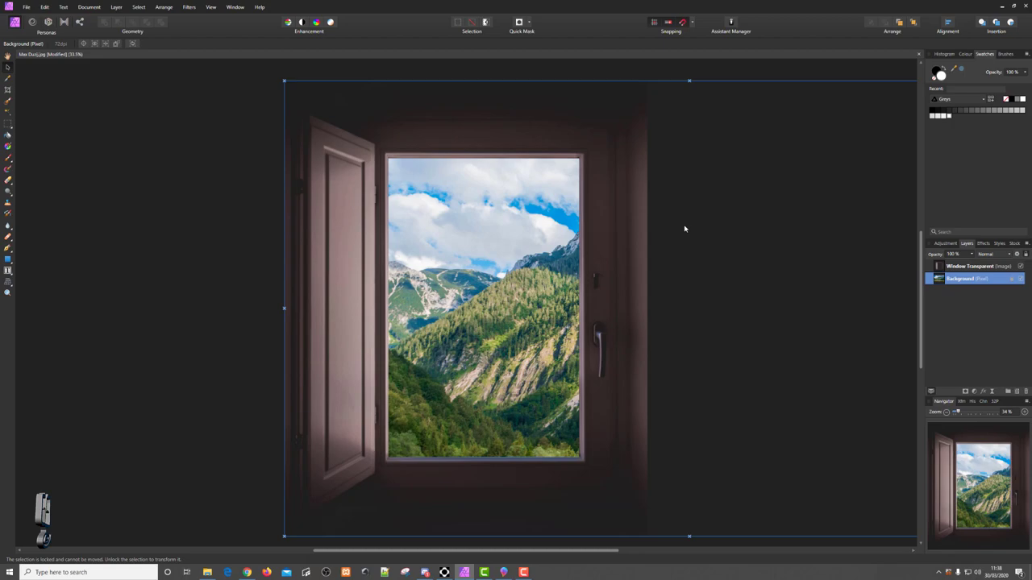
click(175, 234)
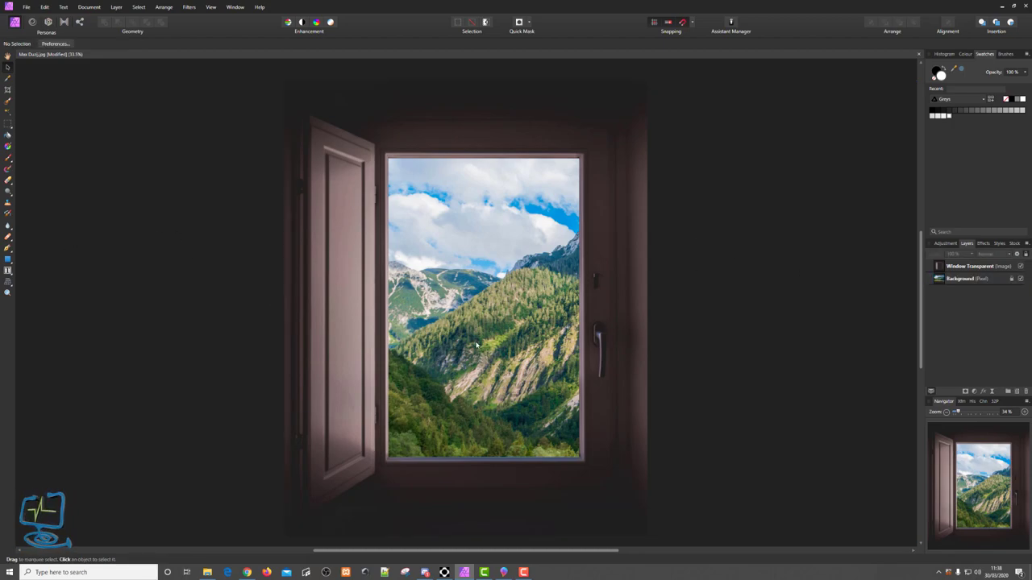
scroll(476, 345, down, 1)
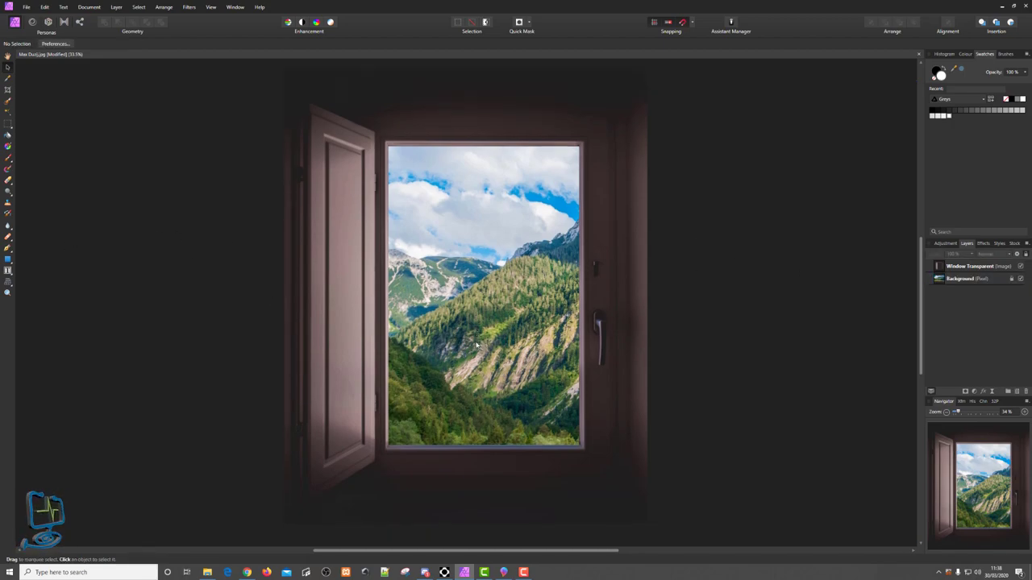
Open the original Cosmic TimeTraveler.jpg from File Explorer as a new document.
click(235, 7)
click(778, 392)
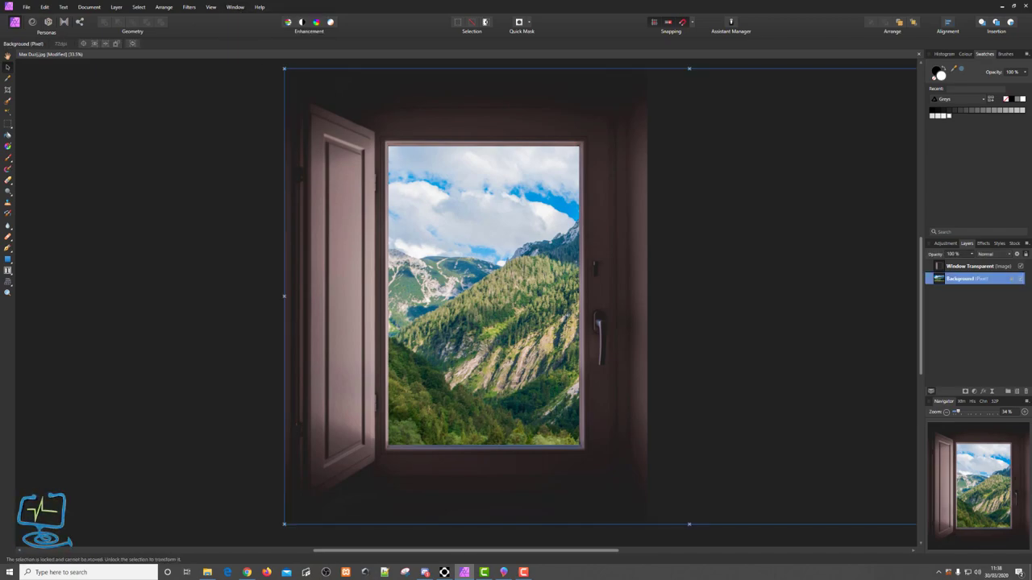
click(207, 573)
drag(482, 341, 522, 86)
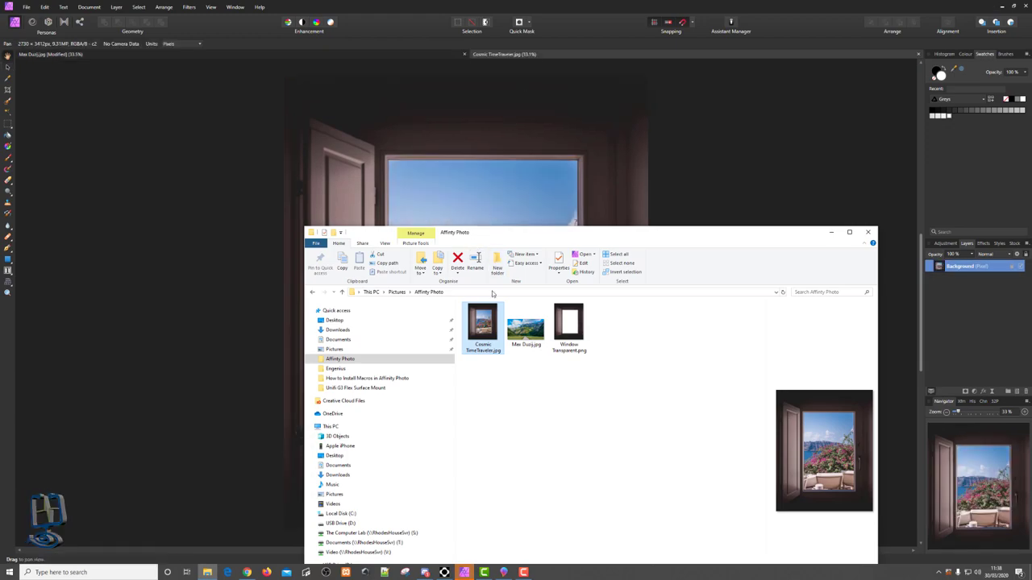
click(829, 232)
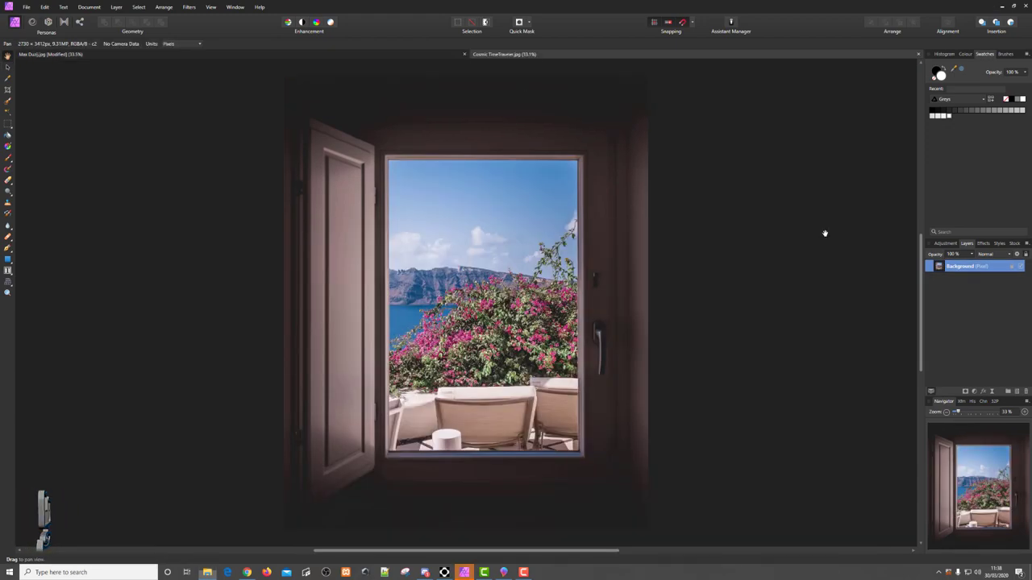
Float all documents, with Cosmic TimeTraveler on the right half and the composite on the left.
click(236, 7)
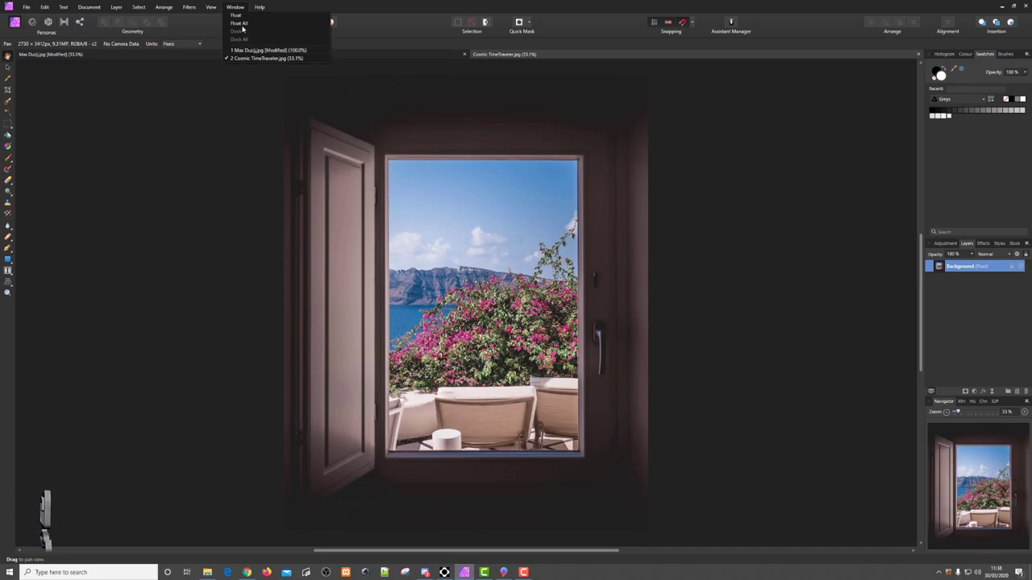
click(239, 23)
key(super+Right)
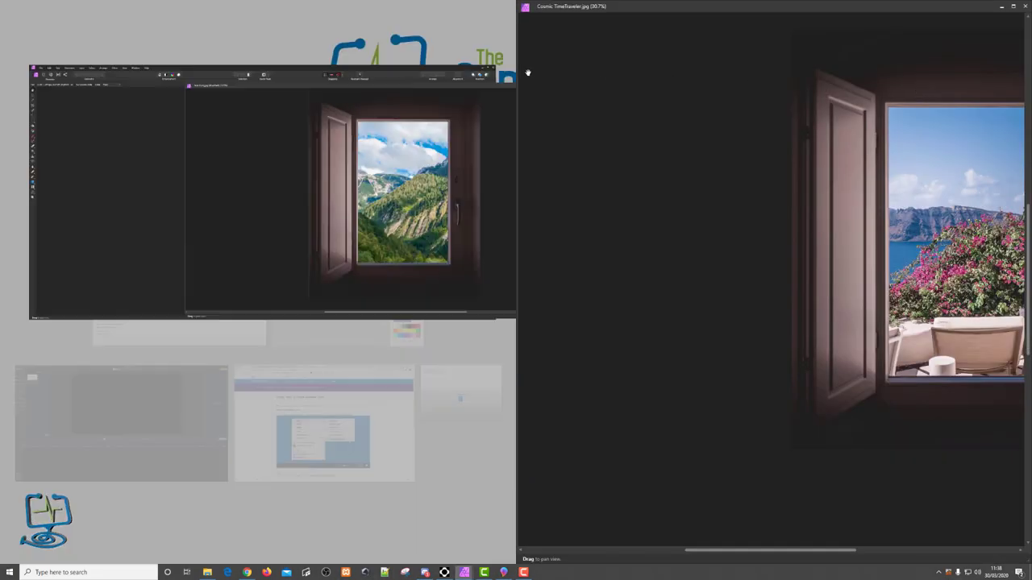
click(329, 203)
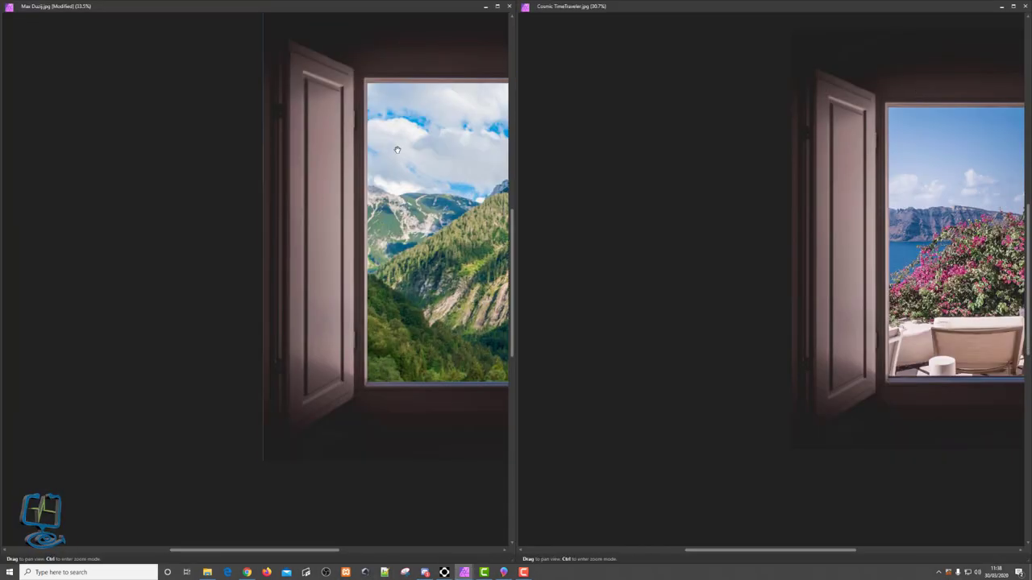
Pan both documents so each window image sits fully in view.
drag(396, 150, 199, 193)
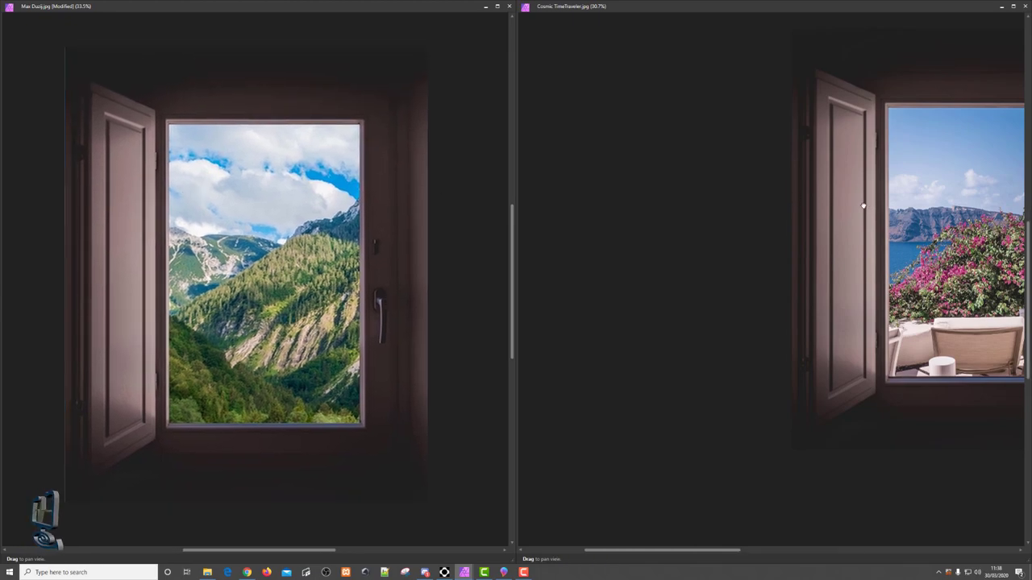
drag(863, 206, 700, 226)
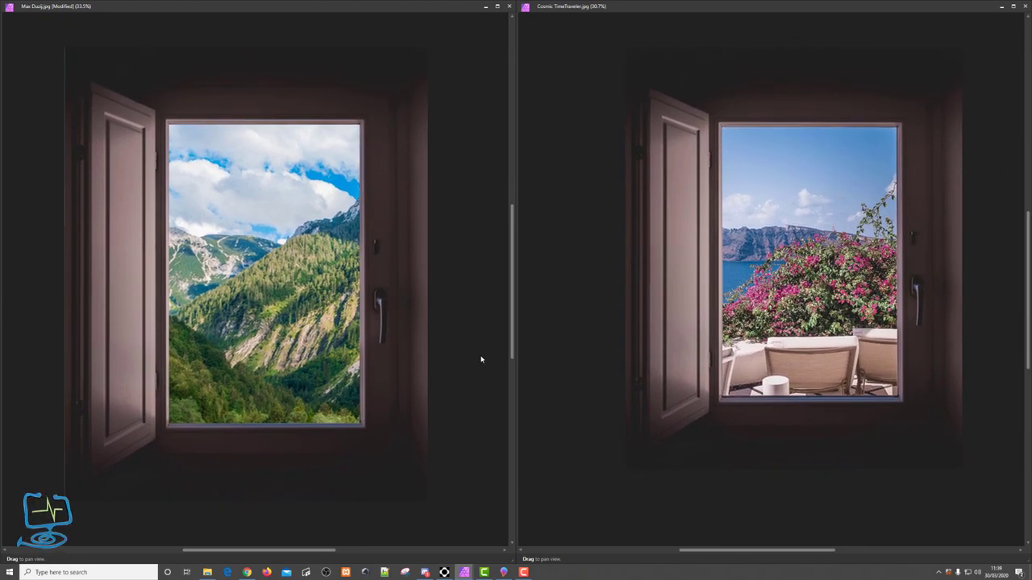
drag(705, 329, 694, 345)
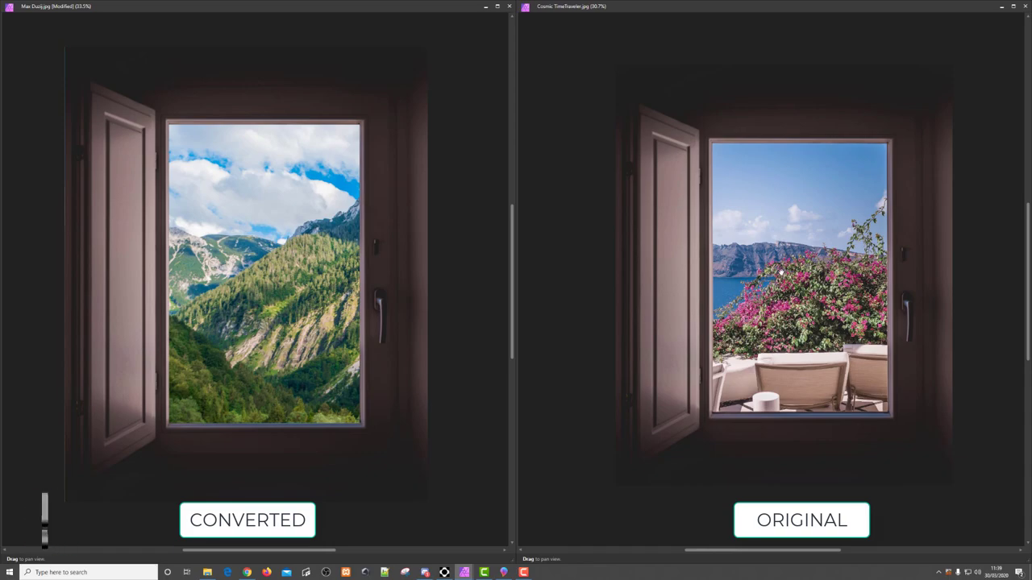
scroll(780, 273, up, 2)
scroll(779, 269, down, 2)
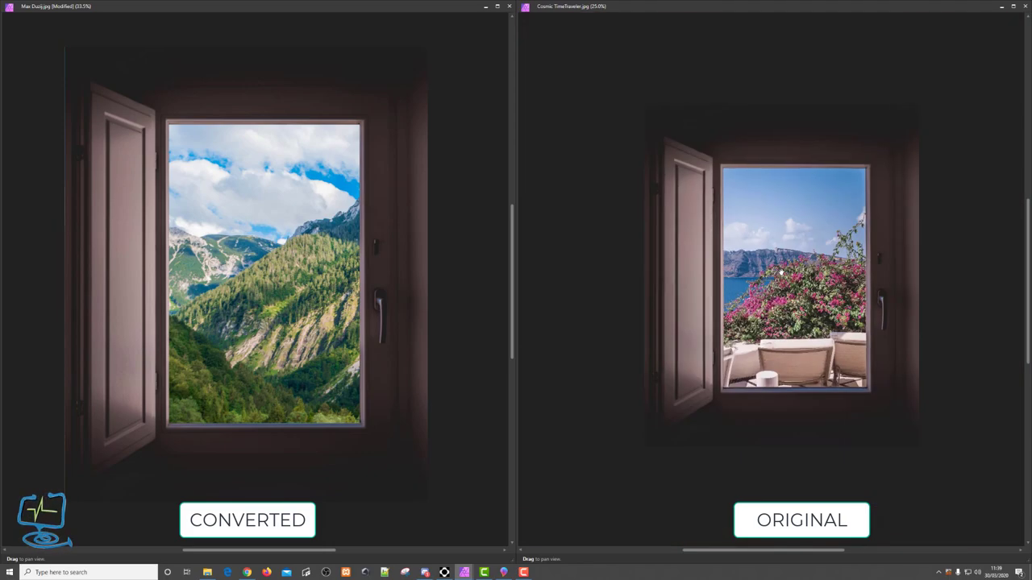